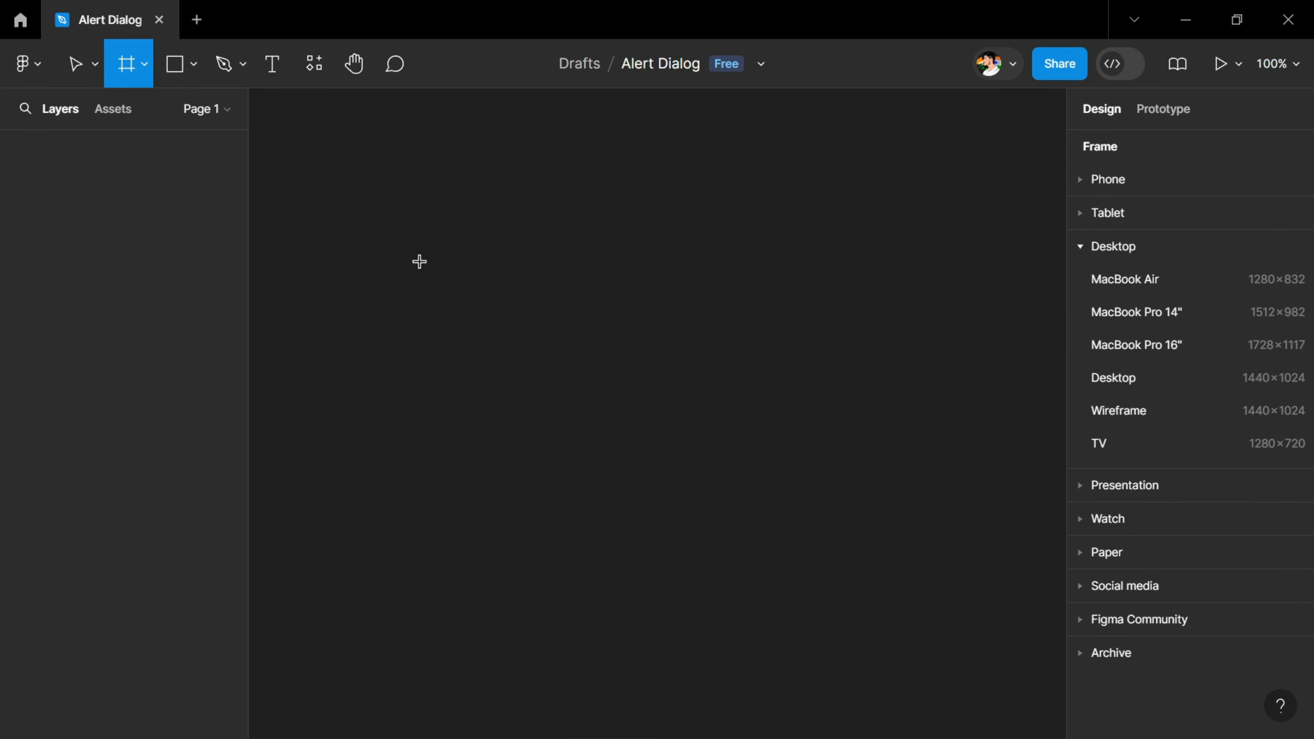
Create a MacBook Air frame (1280×832) and set its fill to black, 000000
{"action": "left_click", "coordinate": [1125, 281]}
{"action": "left_click", "coordinate": [1117, 602]}
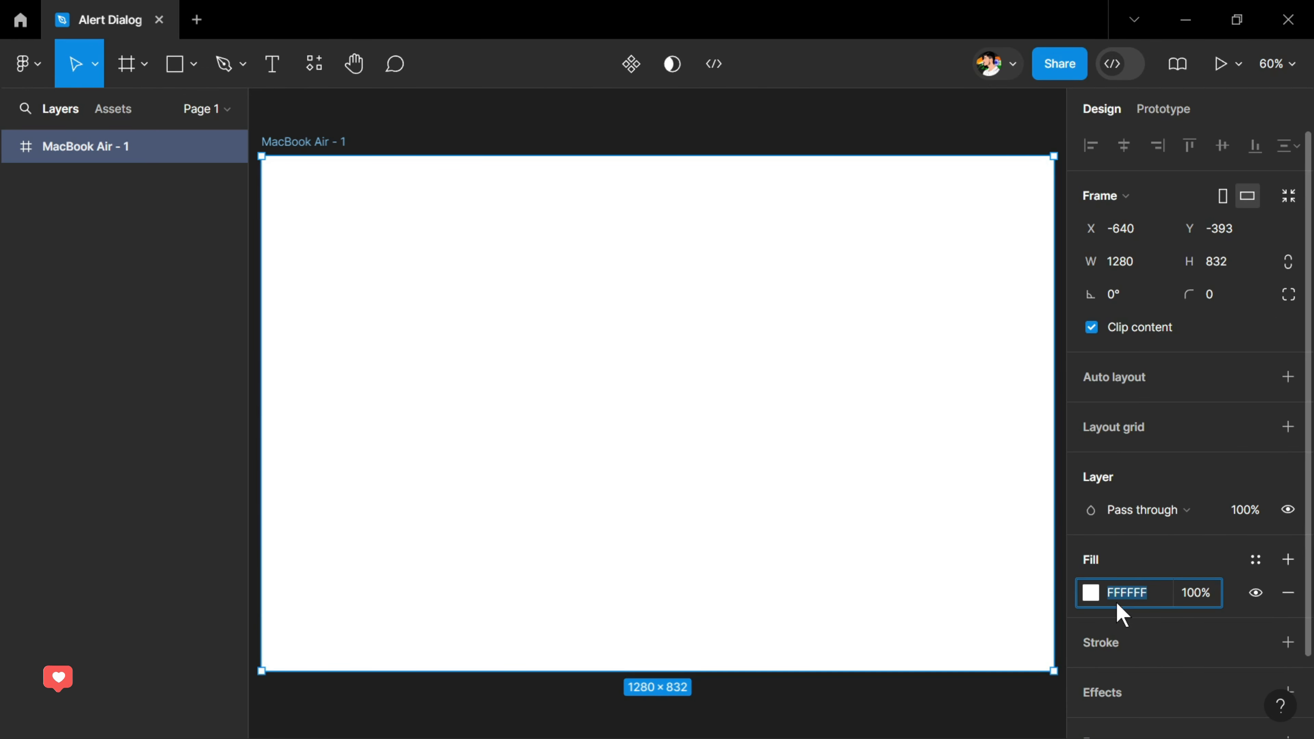
{"action": "type", "text": "0"}
{"action": "key", "text": "Return"}
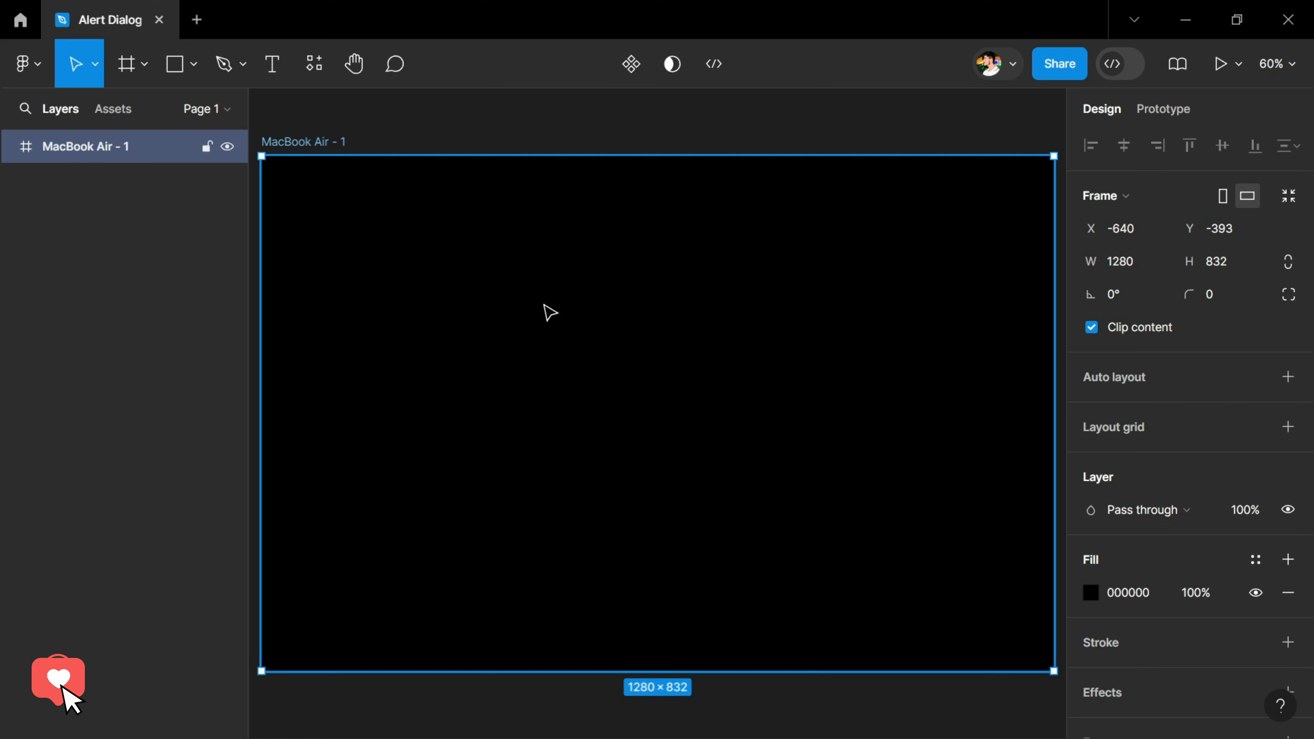
Add the text "Show Dialog" near the centre of the MacBook Air frame
{"action": "scroll", "coordinate": [646, 430], "scroll_direction": "up", "scroll_amount": 5}
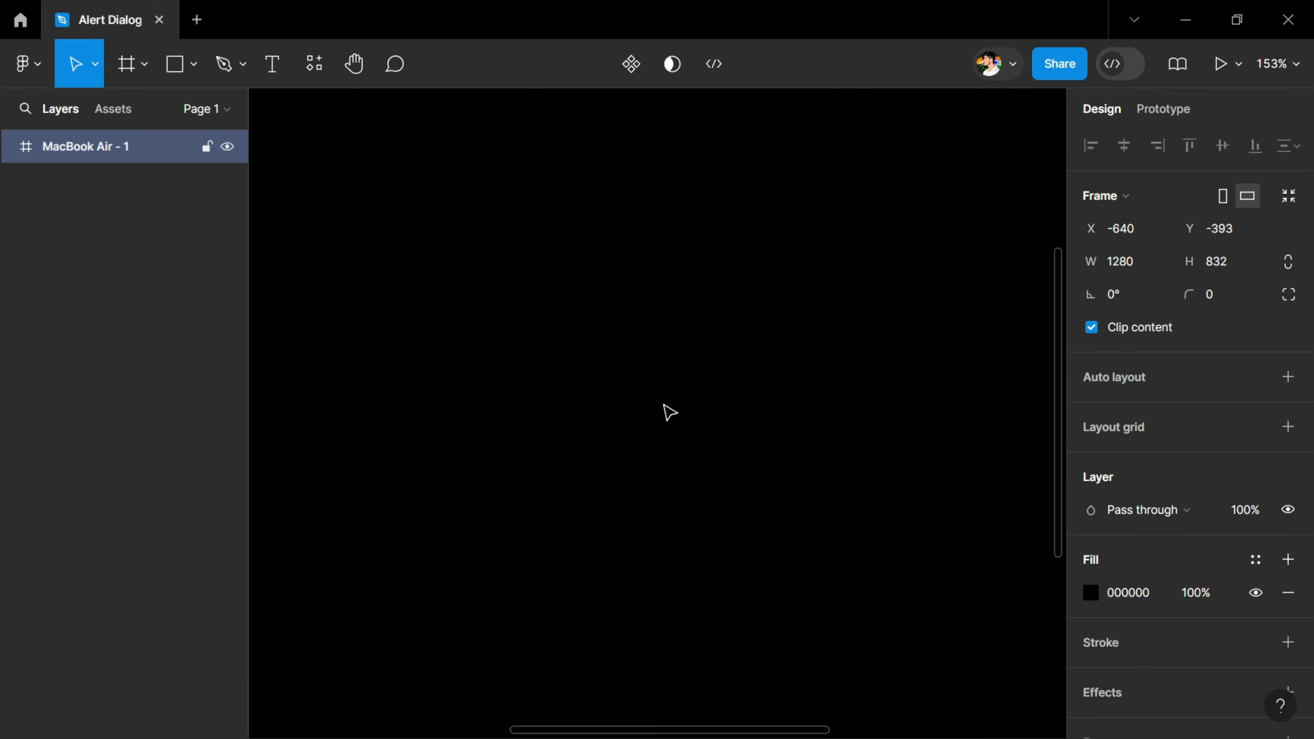
{"action": "key", "text": "t"}
{"action": "left_click", "coordinate": [564, 390]}
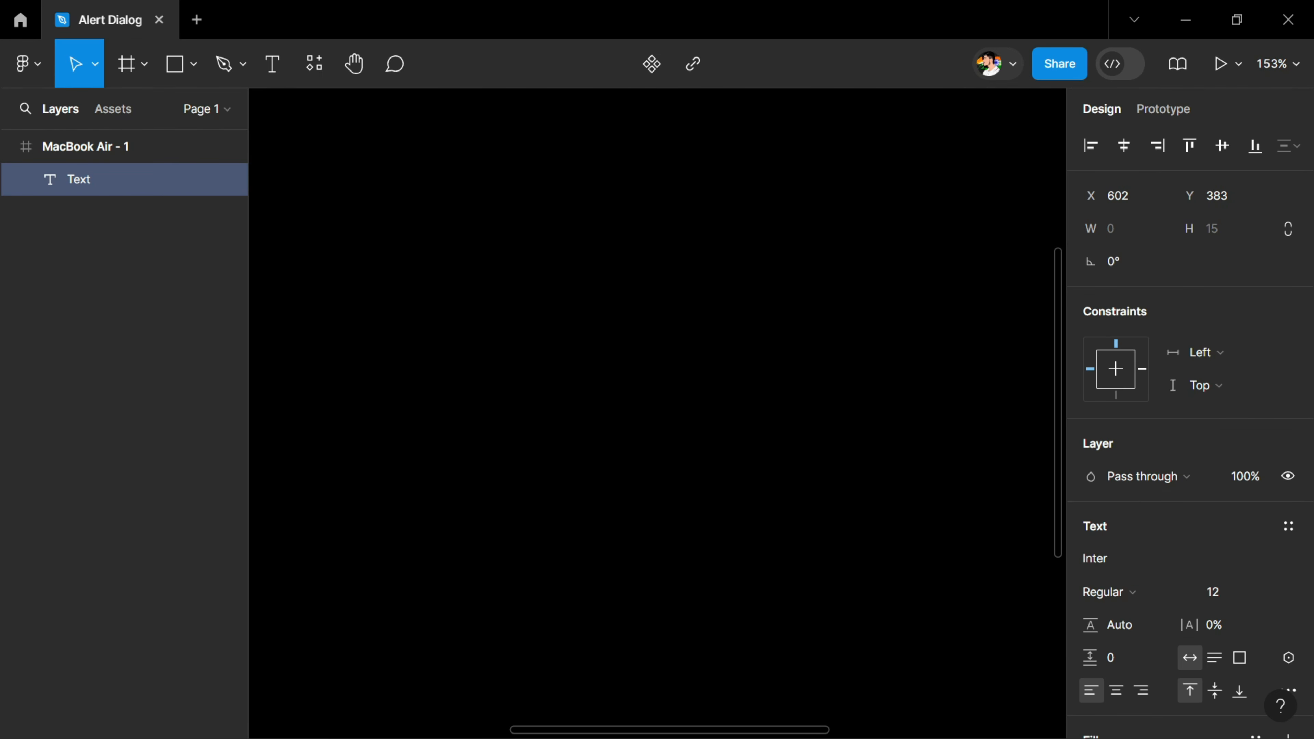
{"action": "type", "text": "Show Dialog"}
{"action": "key", "text": "Escape"}
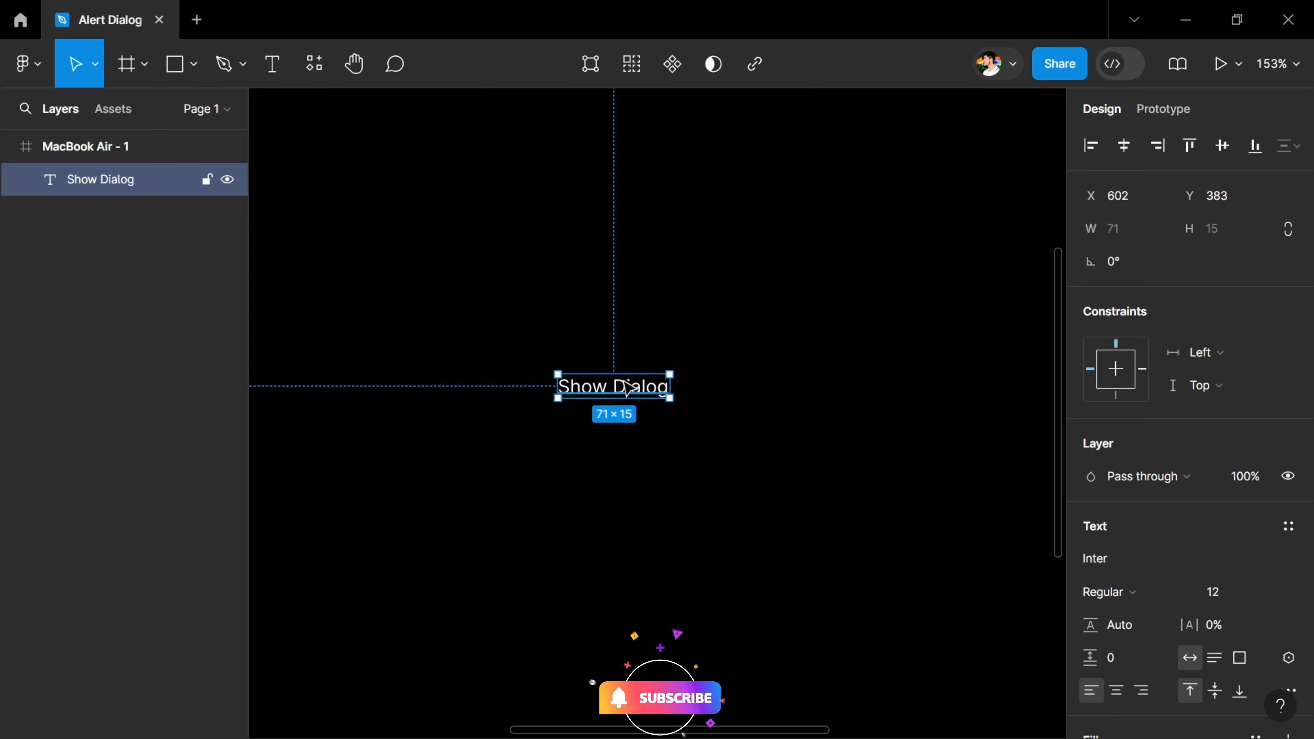
Set the "Show Dialog" text to font size 14 and Medium weight
{"action": "left_click", "coordinate": [1267, 593]}
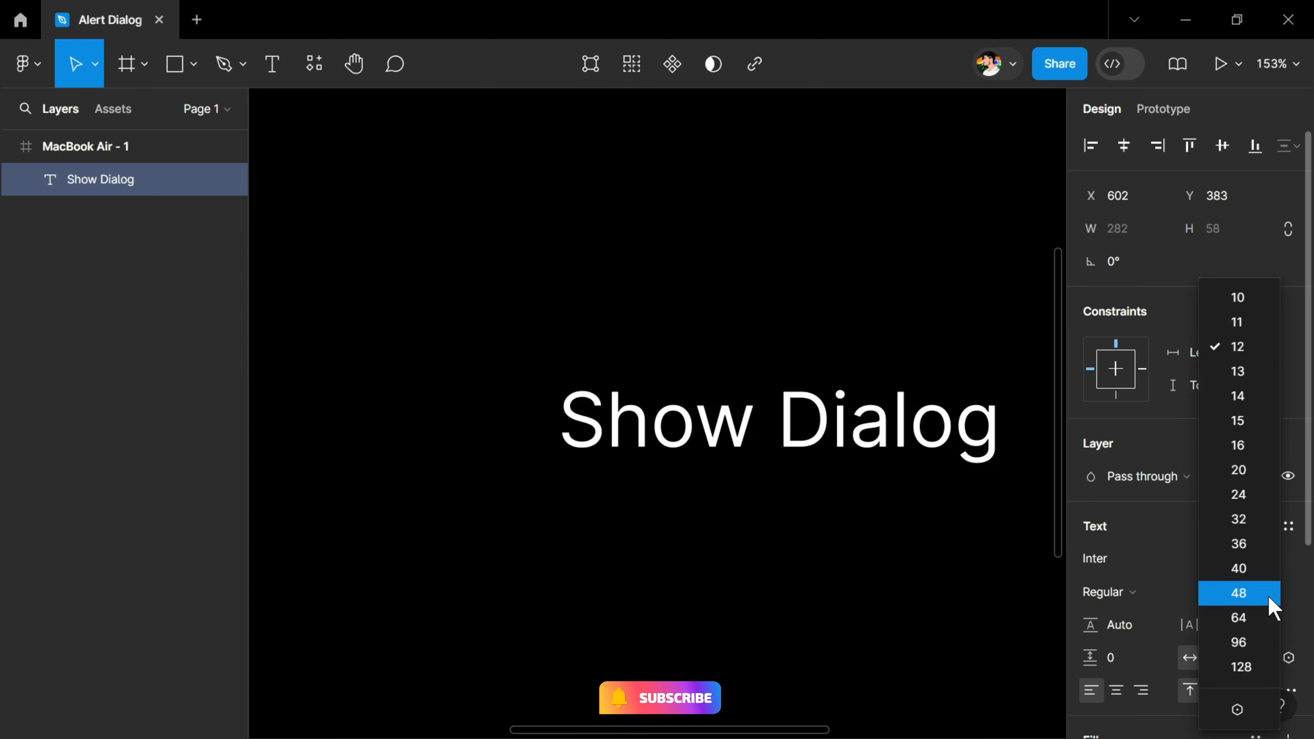
{"action": "left_click", "coordinate": [1241, 397]}
{"action": "left_click", "coordinate": [1110, 591]}
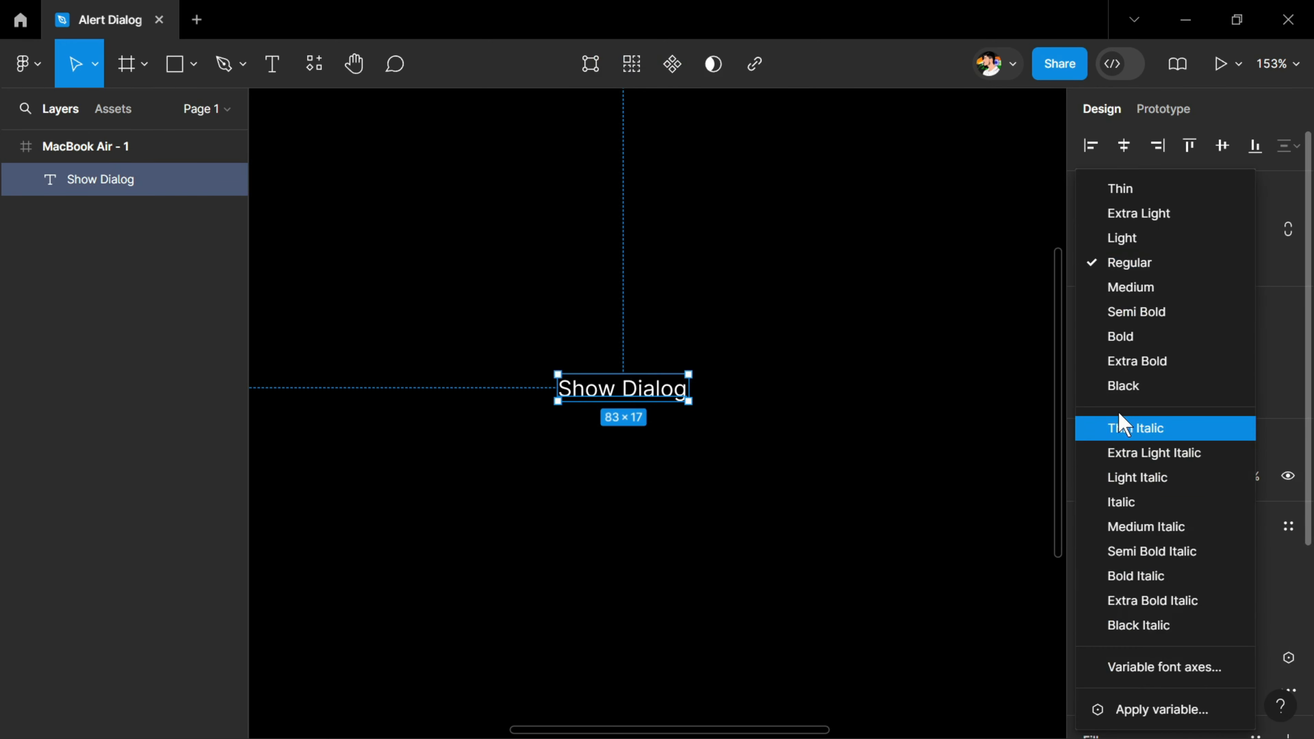
{"action": "left_click", "coordinate": [1152, 295]}
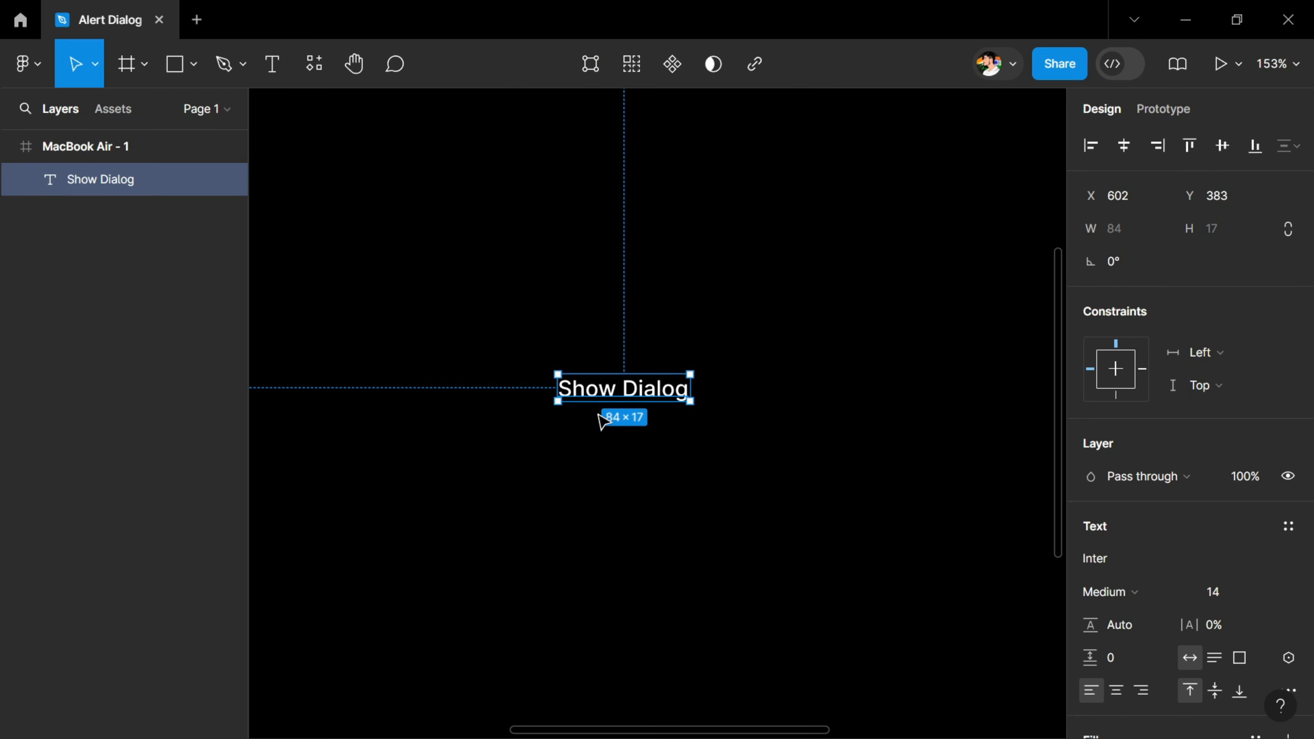
Wrap the "Show Dialog" text in an auto layout frame and give it an FFFFFF stroke at 20% opacity
{"action": "key", "text": "shift+a"}
{"action": "scroll", "coordinate": [1180, 528], "scroll_direction": "down", "scroll_amount": 6}
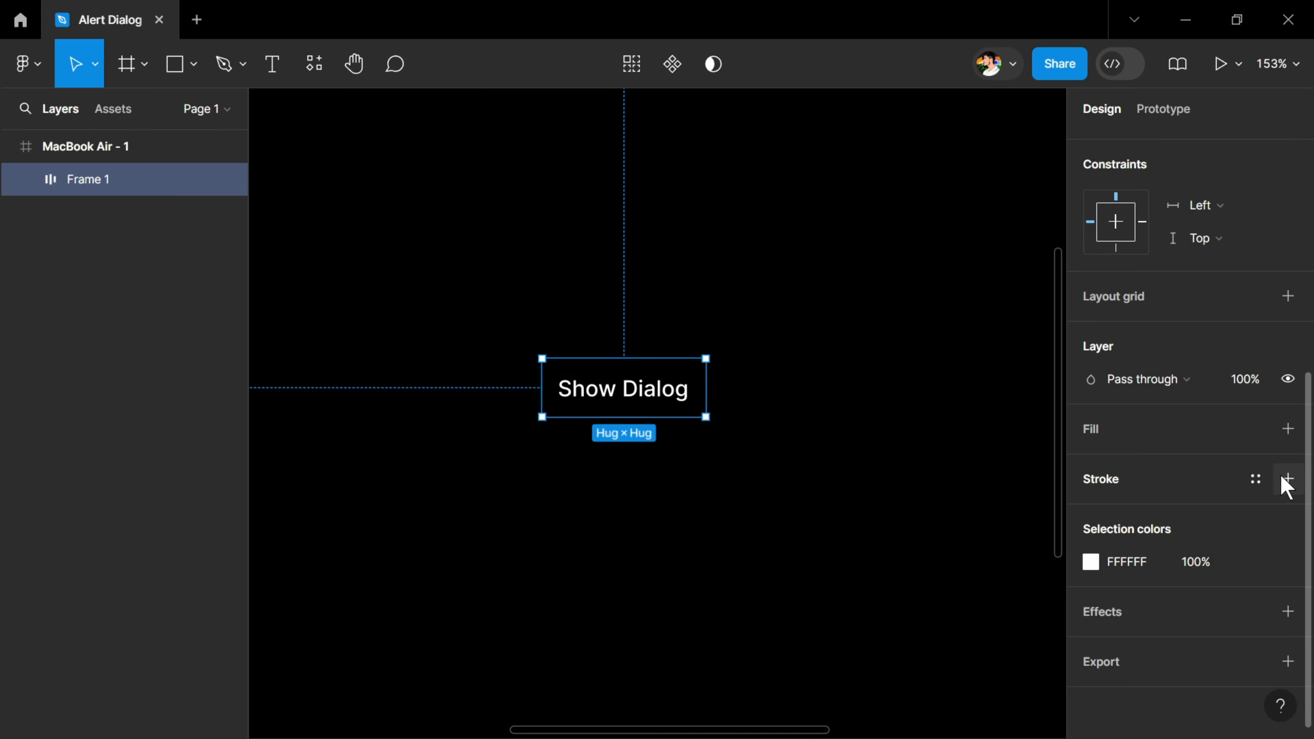
{"action": "left_click", "coordinate": [1286, 479]}
{"action": "left_click", "coordinate": [1107, 512]}
{"action": "type", "text": "f"}
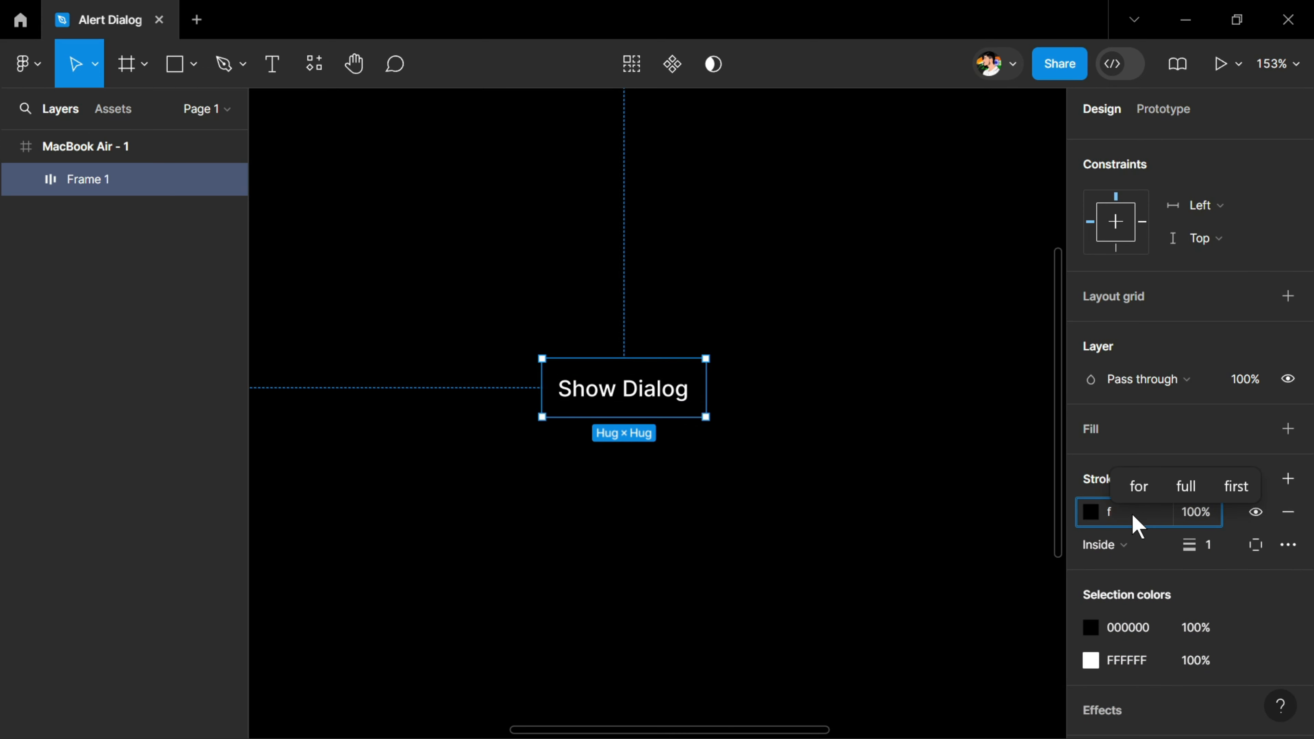
{"action": "left_click", "coordinate": [1202, 511]}
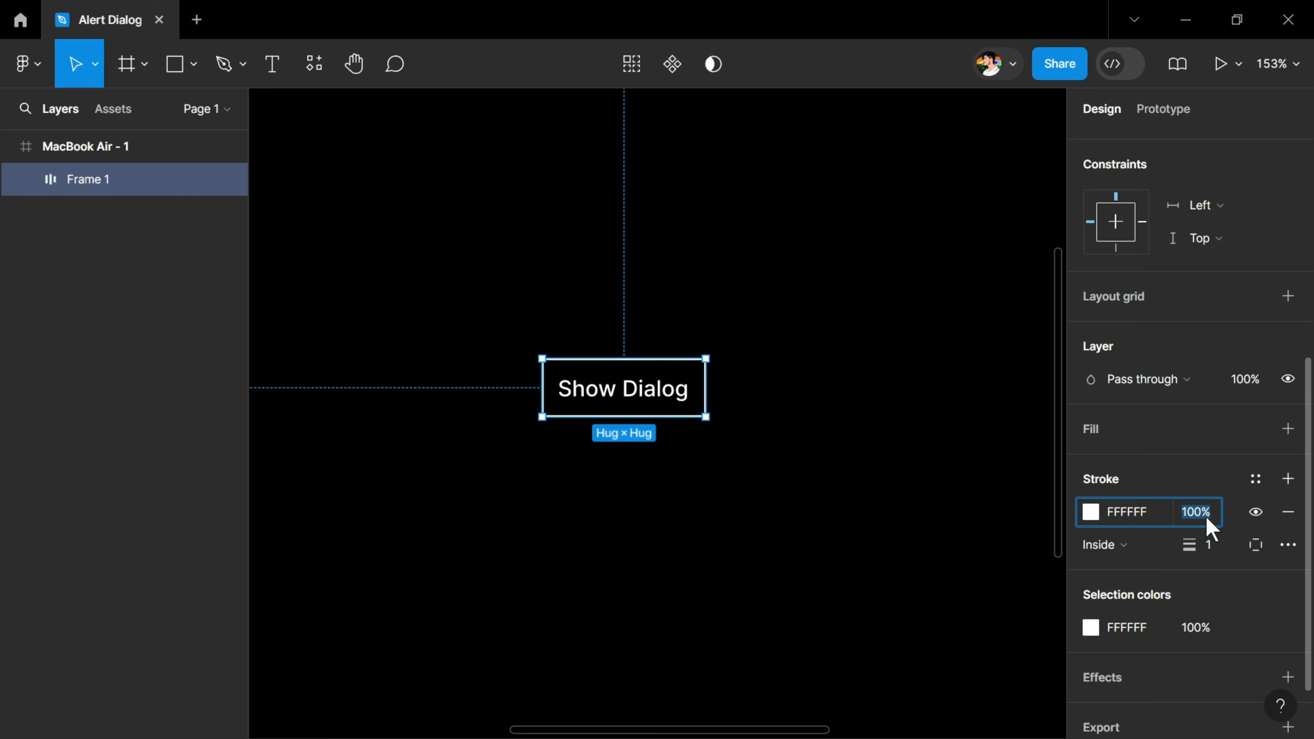
{"action": "type", "text": "20"}
{"action": "key", "text": "Return"}
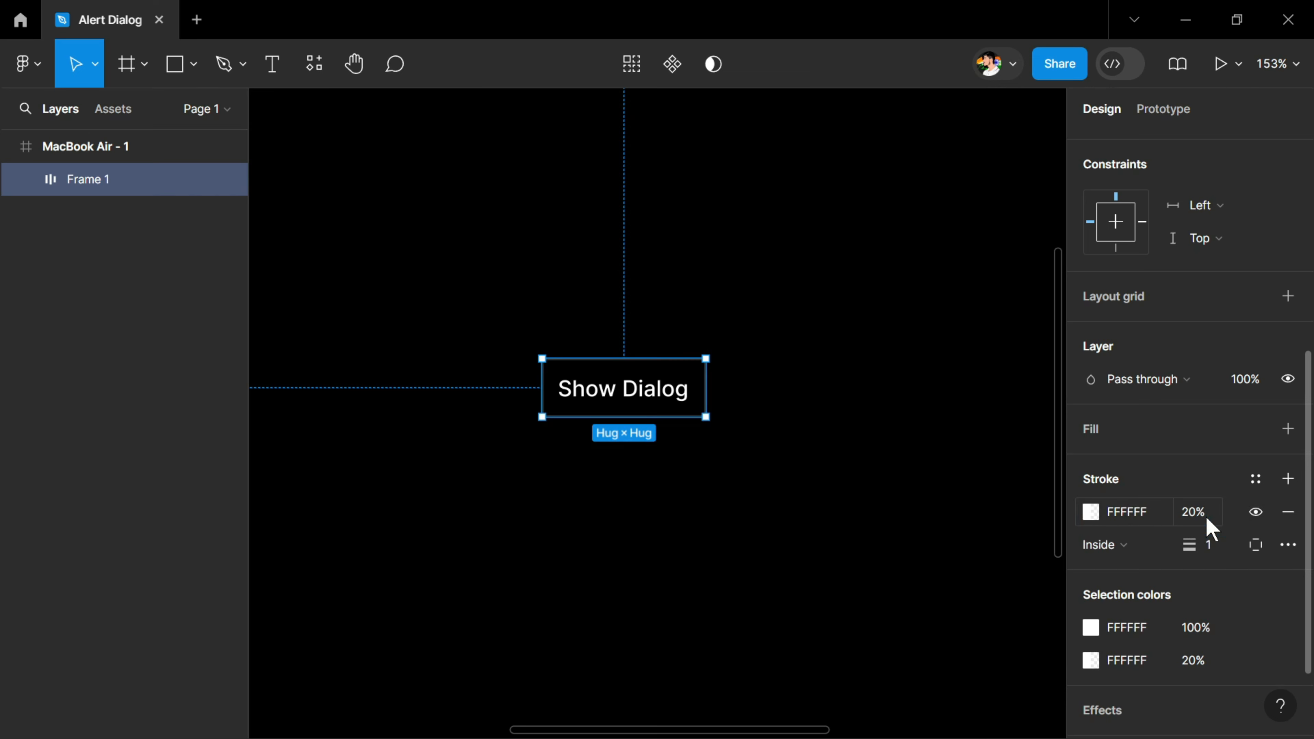
Set the Show Dialog button's corner radius to 6 and its horizontal padding to 16
{"action": "scroll", "coordinate": [1211, 518], "scroll_direction": "up", "scroll_amount": 5}
{"action": "left_click", "coordinate": [1230, 327]}
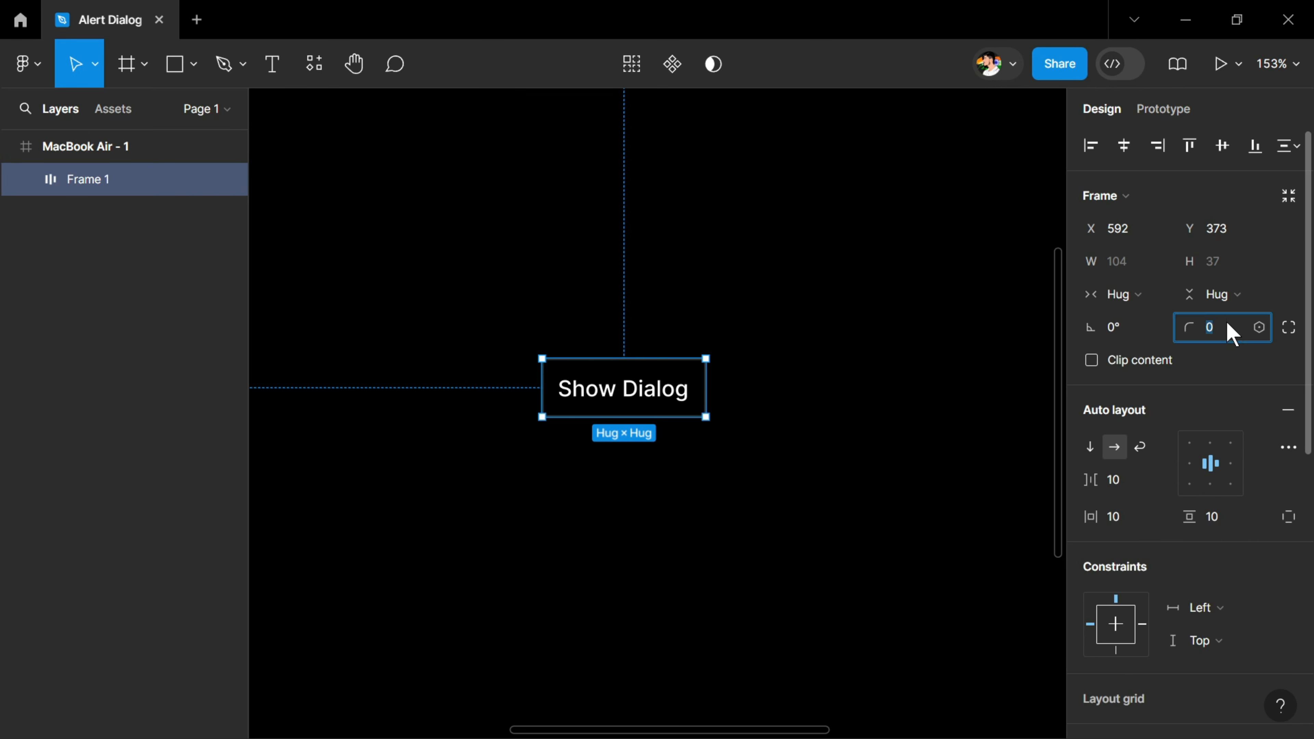
{"action": "type", "text": "6"}
{"action": "key", "text": "Return"}
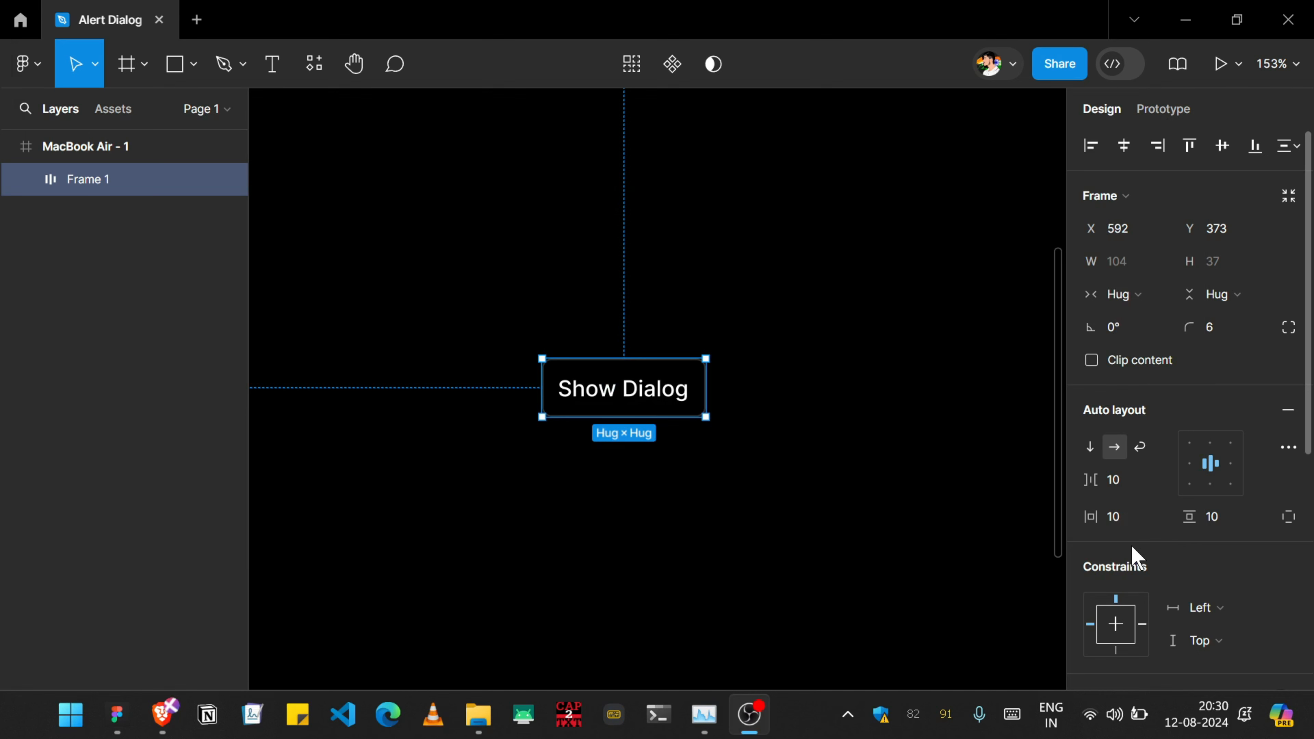
{"action": "left_click", "coordinate": [1123, 518]}
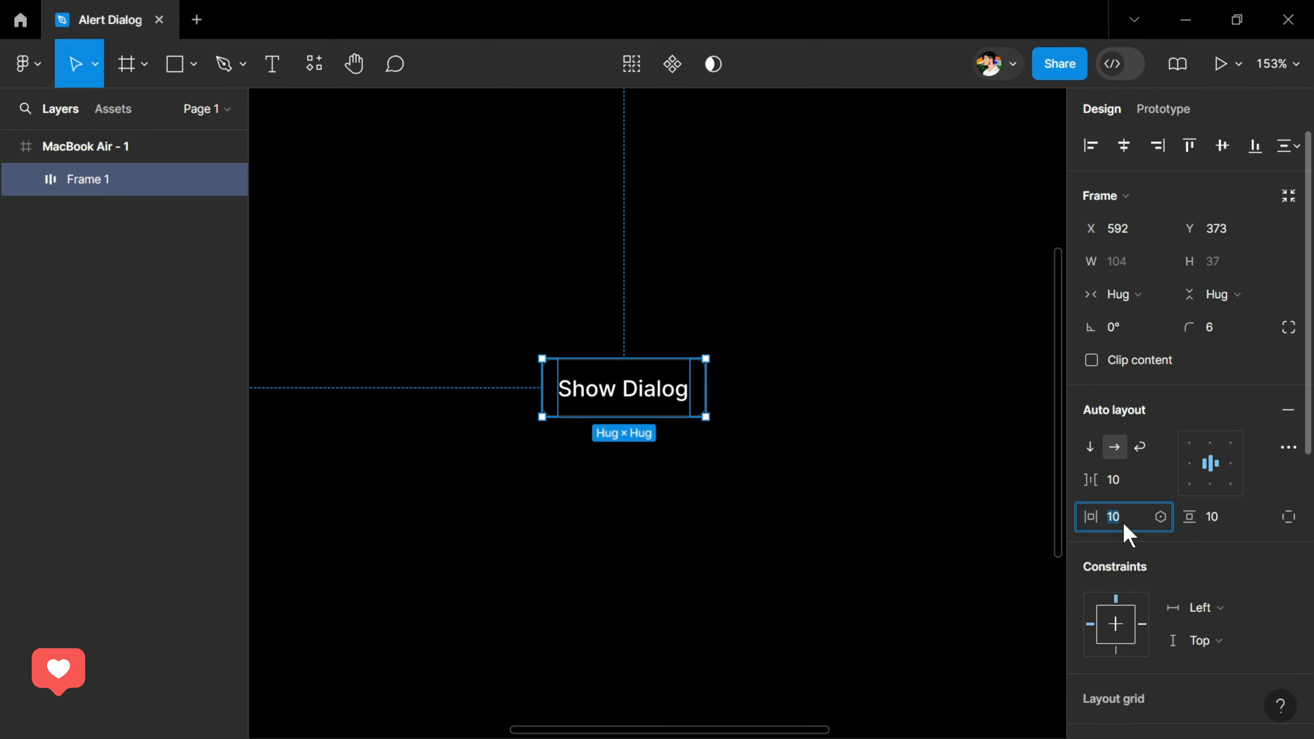
{"action": "type", "text": "16"}
{"action": "key", "text": "Return"}
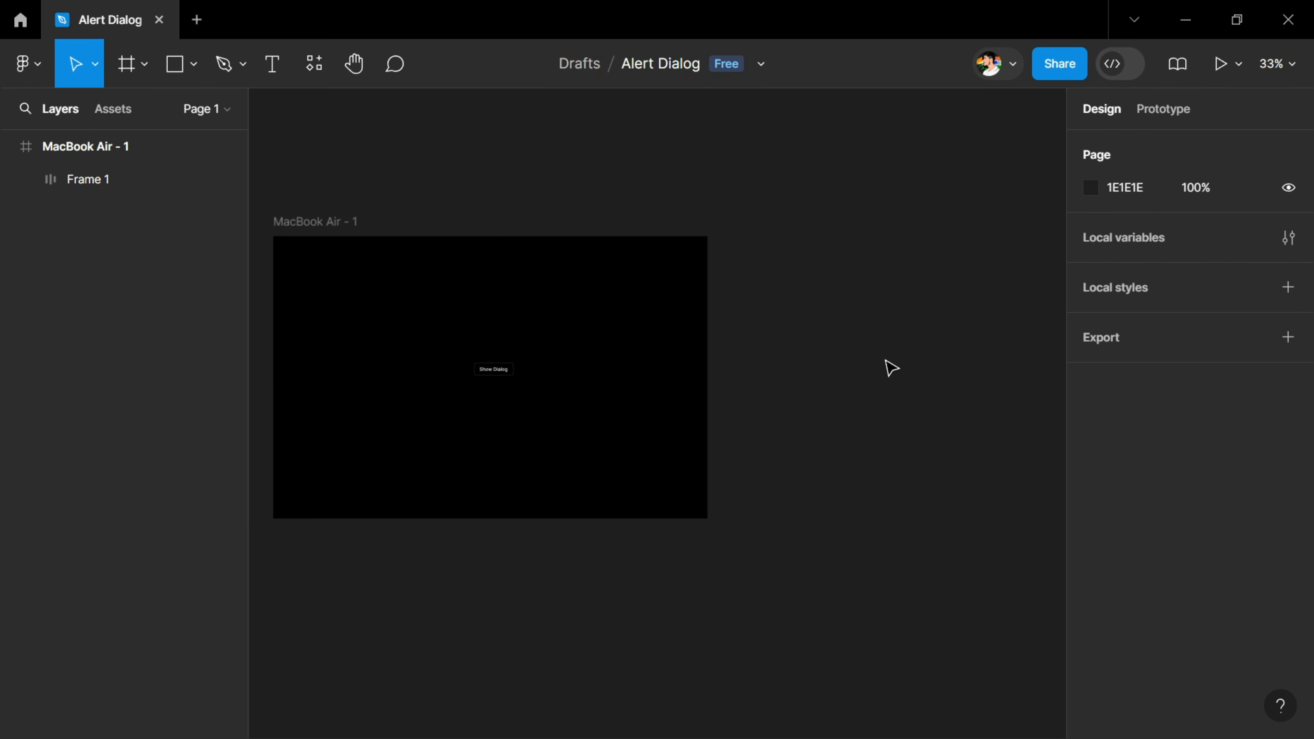
Add the text "Are you absolutely sure?" on the empty canvas beside the MacBook Air frame
{"action": "scroll", "coordinate": [891, 368], "scroll_direction": "up", "scroll_amount": 5}
{"action": "scroll", "coordinate": [669, 337], "scroll_direction": "right", "scroll_amount": 6}
{"action": "key", "text": "t"}
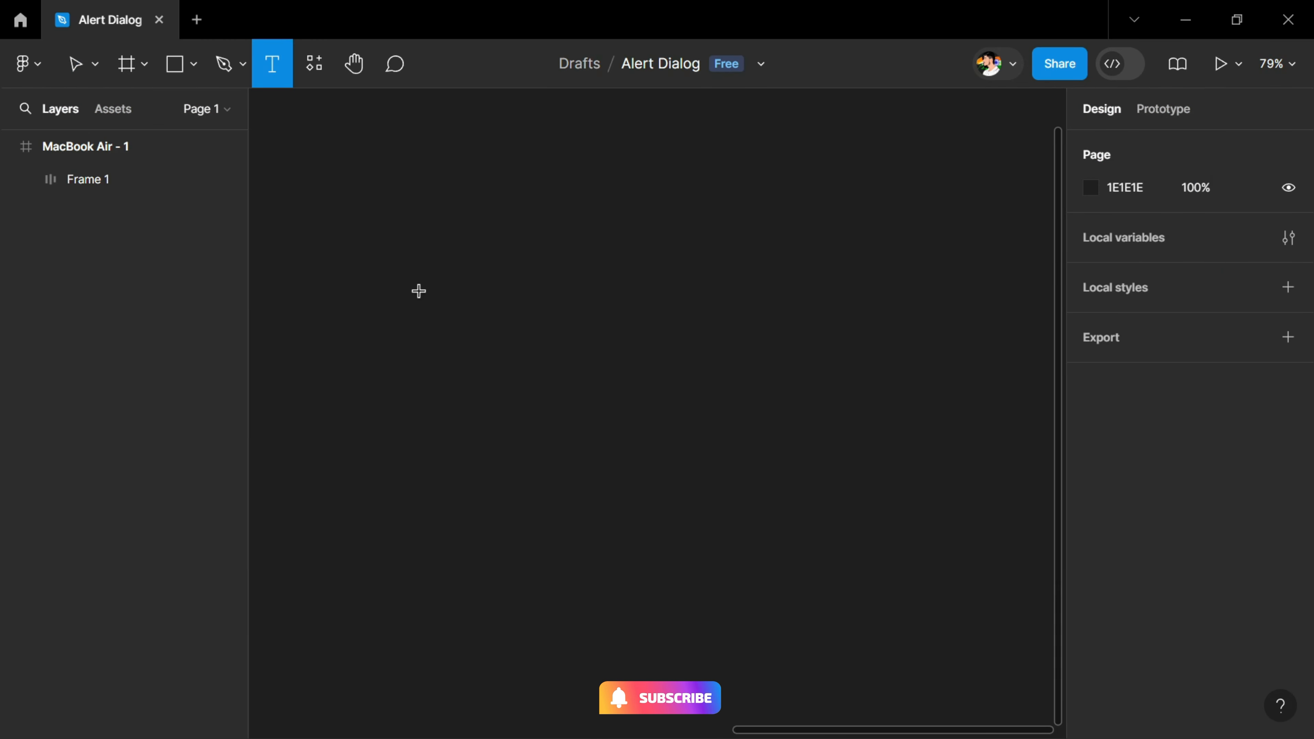
{"action": "left_click", "coordinate": [418, 291]}
{"action": "type", "text": "Are you absolutely sure?"}
{"action": "key", "text": "Escape"}
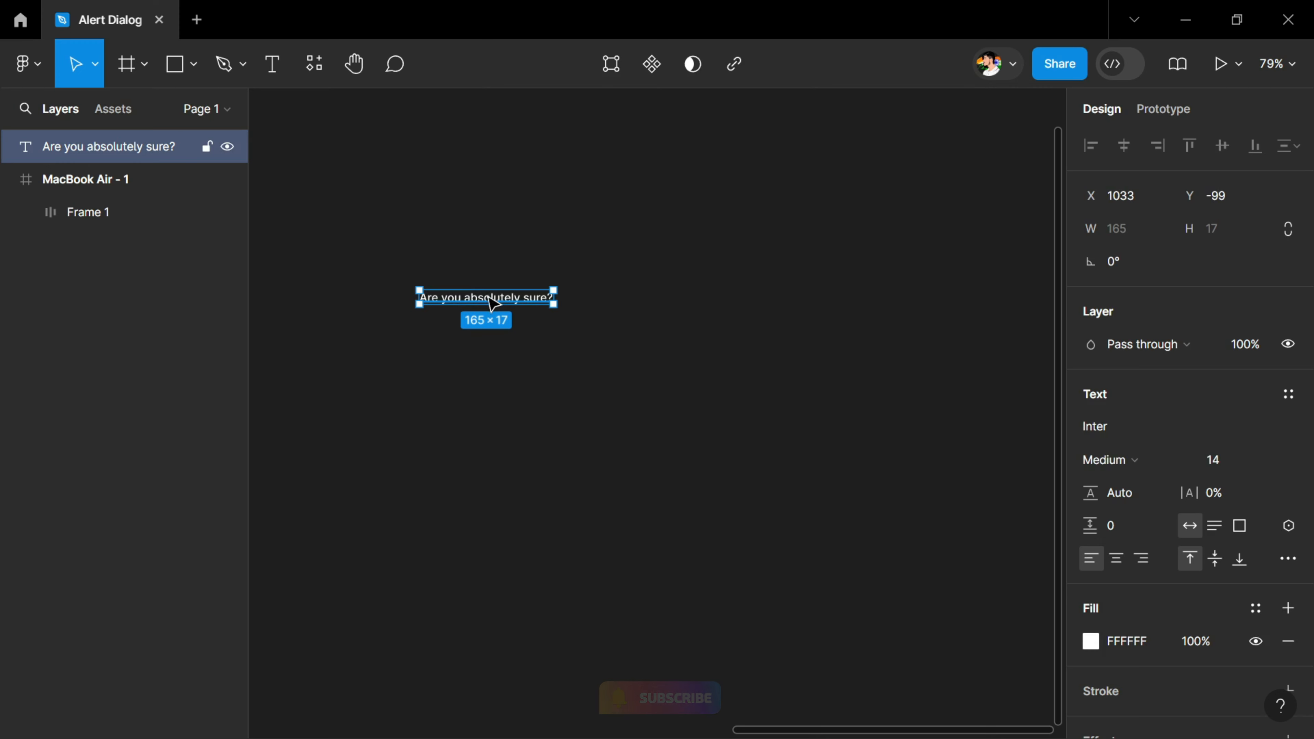
Set the "Are you absolutely sure?" heading to font size 18 and Semi Bold weight
{"action": "left_click", "coordinate": [1228, 466]}
{"action": "type", "text": "18"}
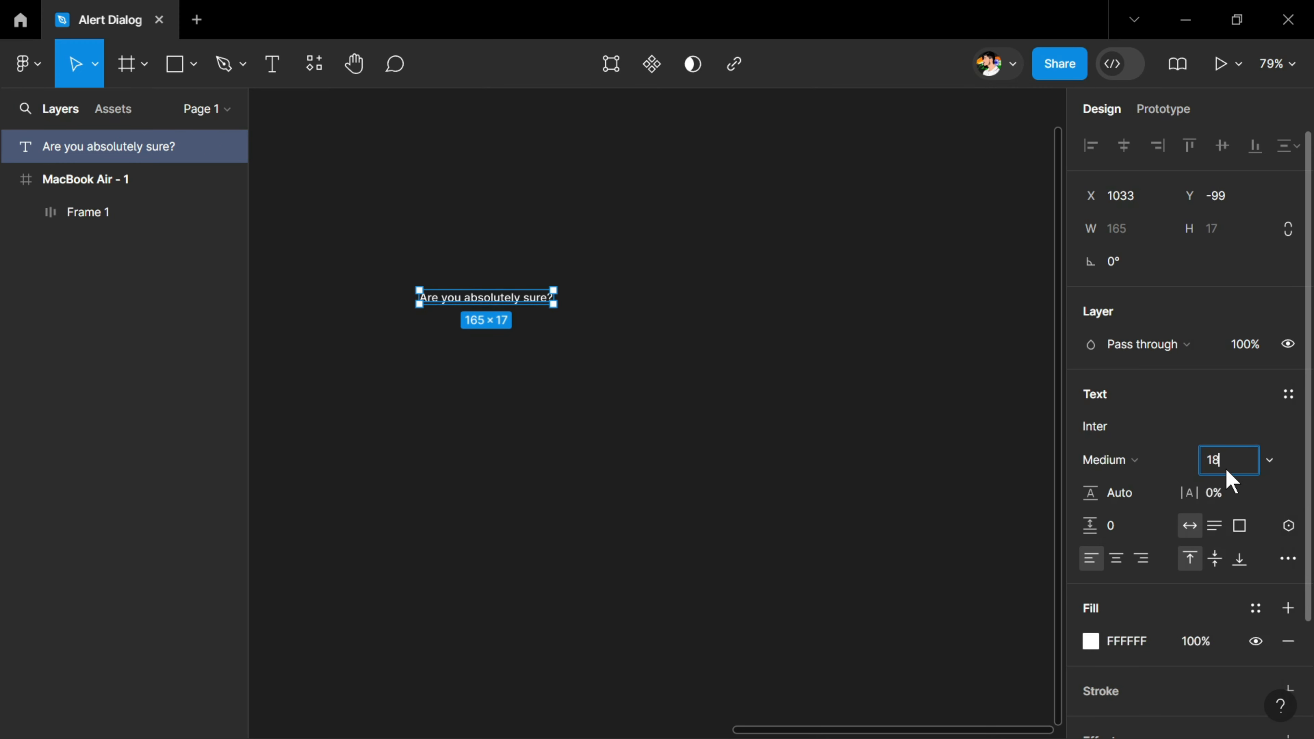
{"action": "key", "text": "Return"}
{"action": "left_click", "coordinate": [1121, 471]}
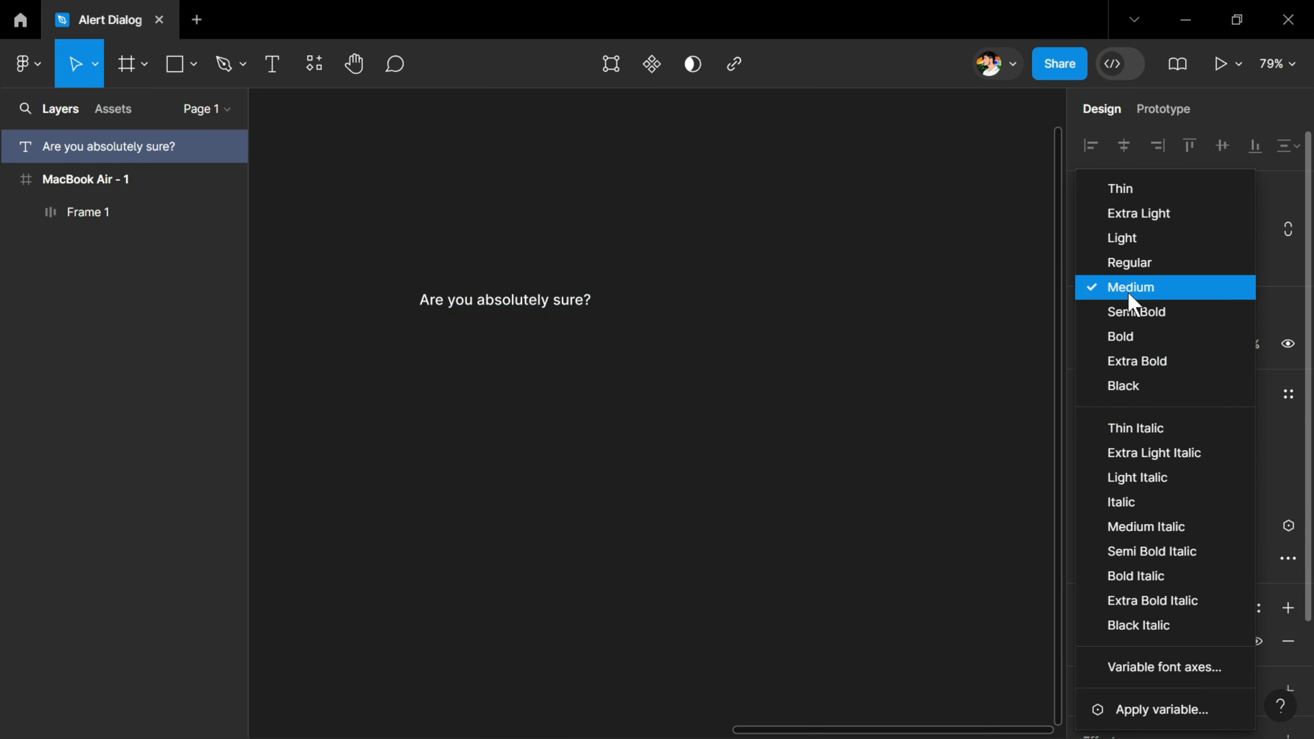
{"action": "left_click", "coordinate": [1128, 311]}
Duplicate the heading just below itself and replace the copy's text with the pasted description starting "This action cannot be undone."
{"action": "left_click_drag", "start_coordinate": [509, 306], "coordinate": [514, 341]}
{"action": "double_click", "coordinate": [514, 342]}
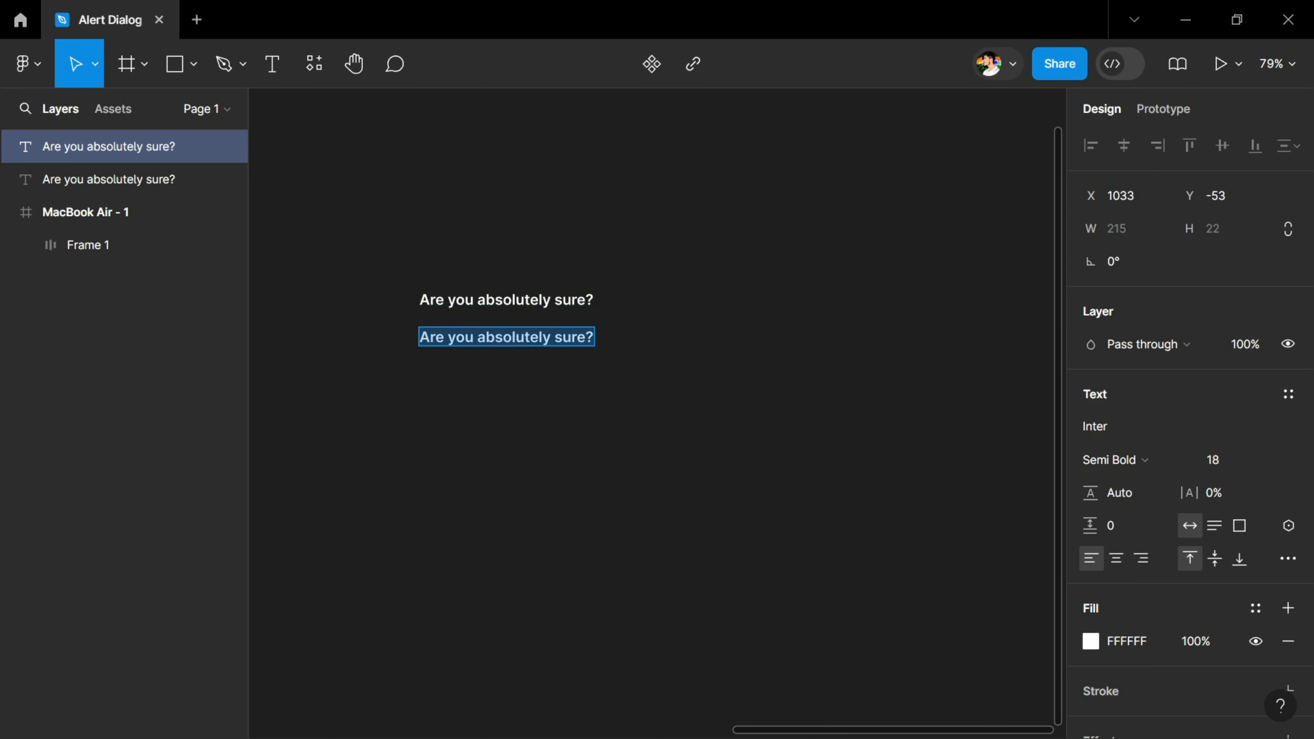
{"action": "type", "text": "This action cannot be undone. This will permanently delete your account and remove your data from our servers."}
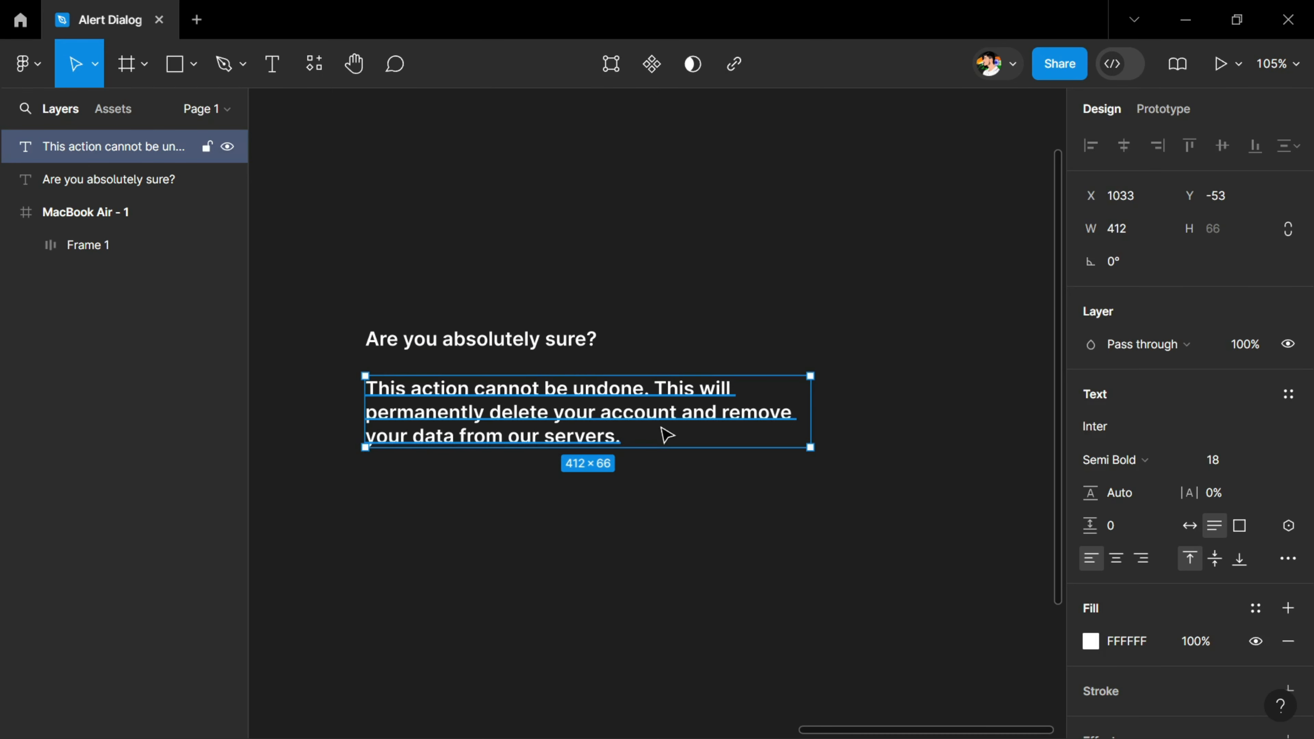
Set the description text to font size 14 and Medium weight
{"action": "left_click", "coordinate": [1225, 465]}
{"action": "type", "text": "1"}
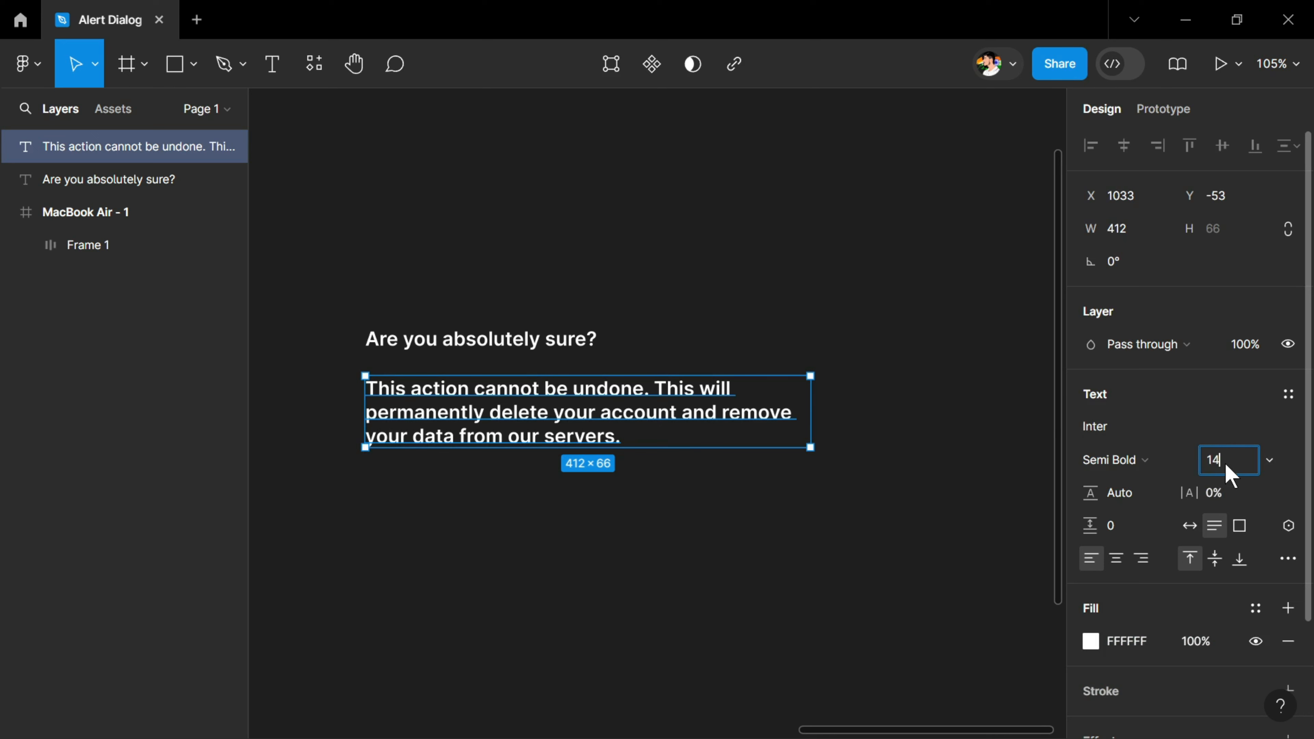
{"action": "key", "text": "Return"}
{"action": "left_click", "coordinate": [1144, 460]}
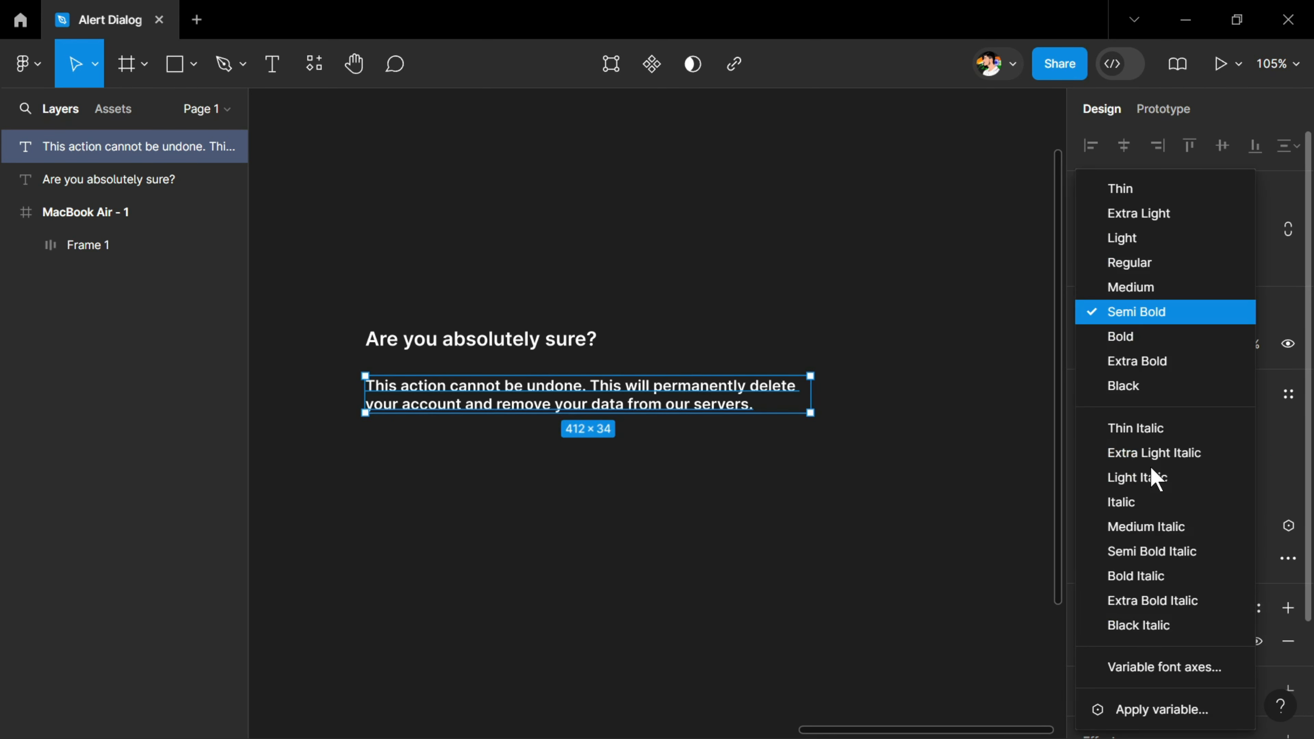
{"action": "left_click", "coordinate": [1115, 288]}
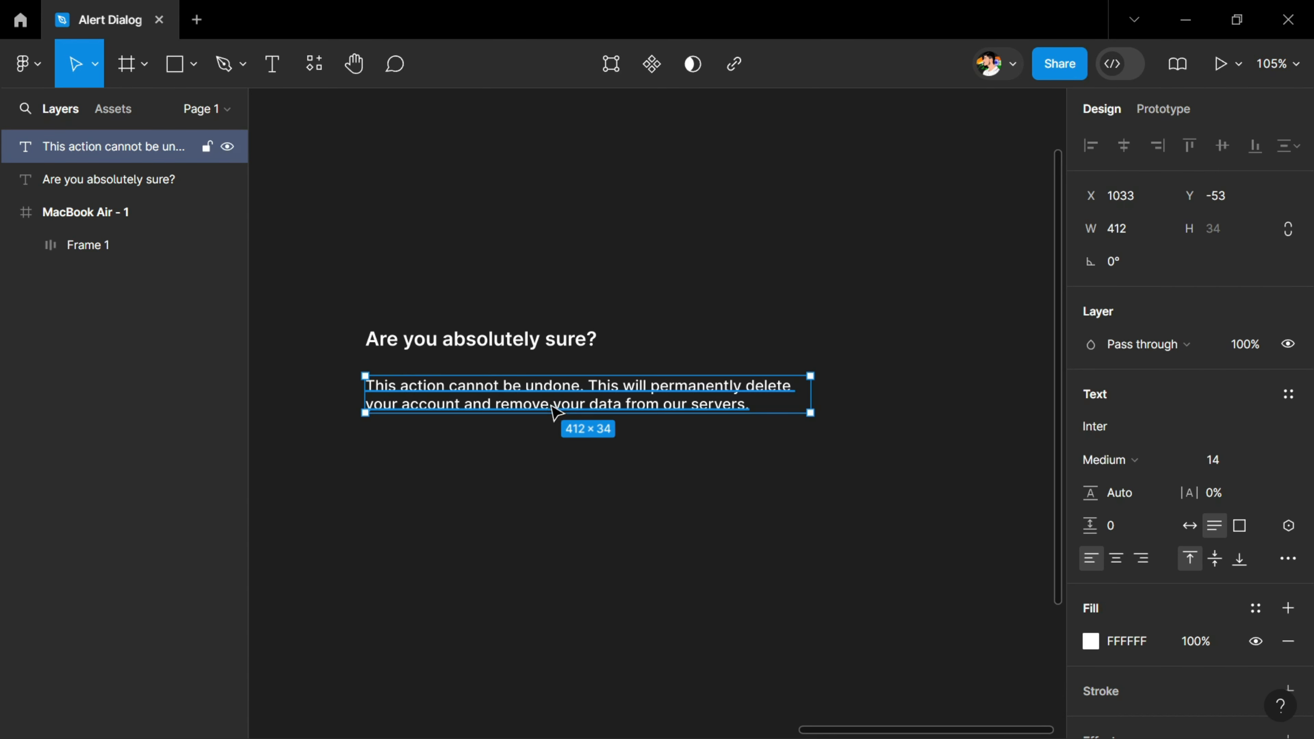
Set the description text's fill opacity to 45% and its width to 462
{"action": "left_click", "coordinate": [1197, 647]}
{"action": "type", "text": "45"}
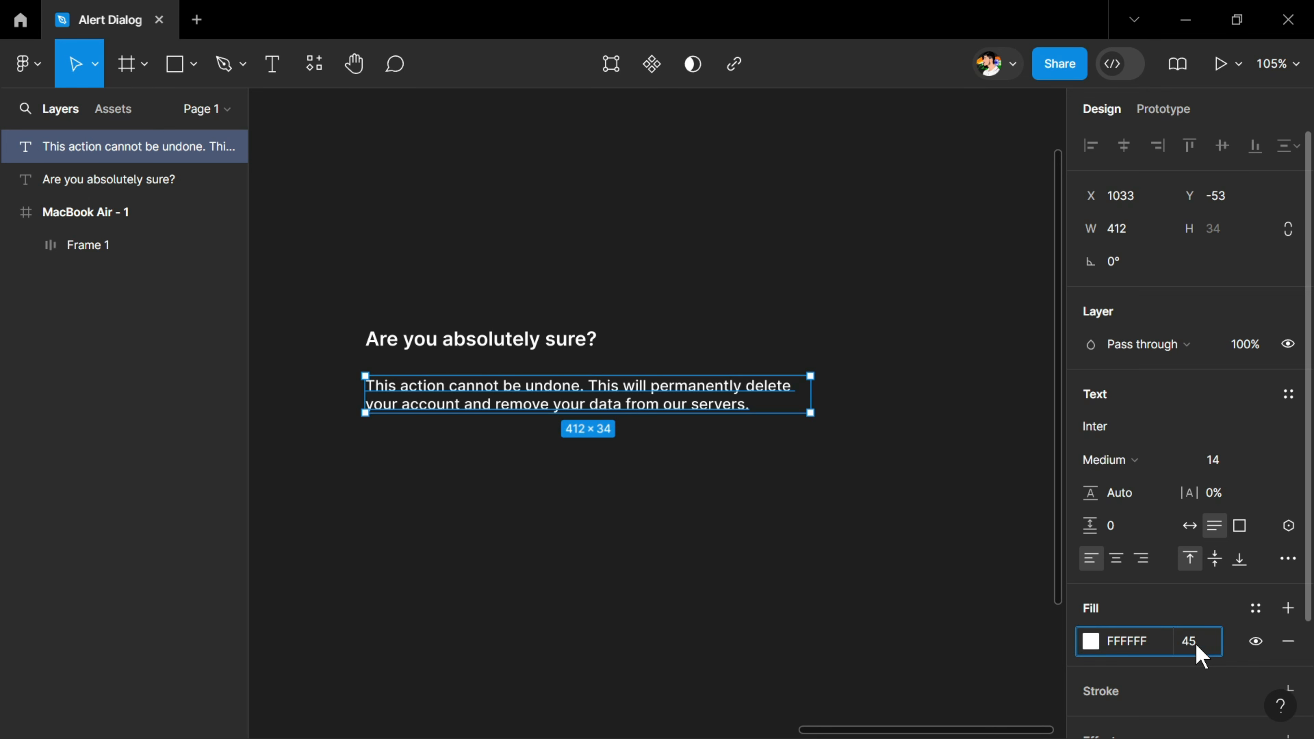
{"action": "key", "text": "Return"}
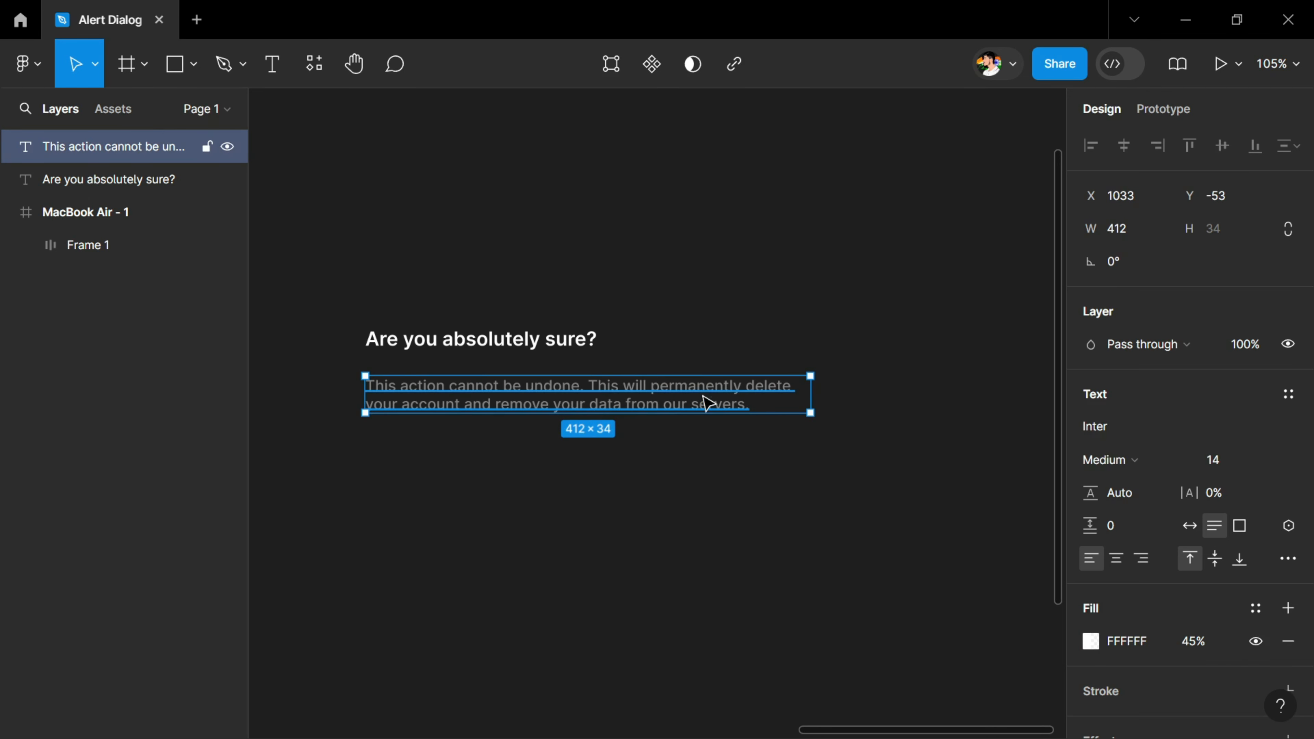
{"action": "left_click", "coordinate": [1115, 232]}
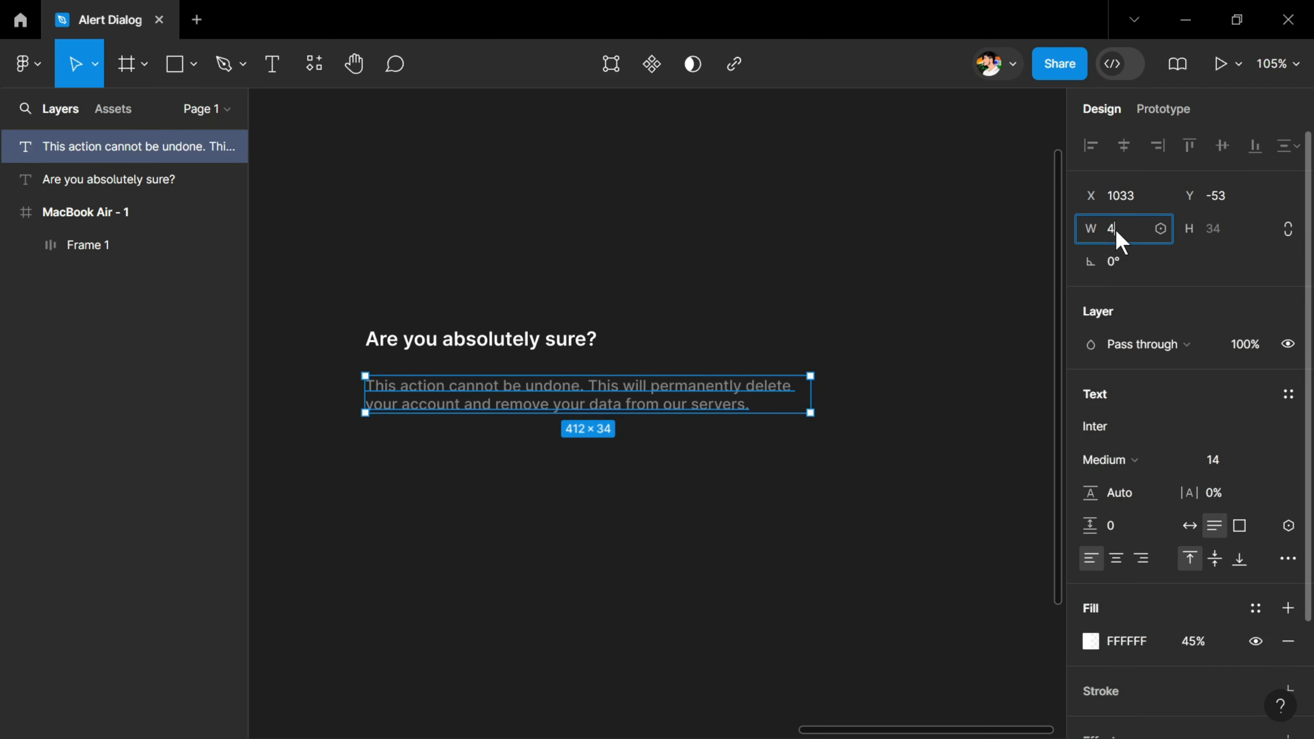
{"action": "left_click", "coordinate": [338, 306]}
Combine the heading and description in a vertical auto layout with a spacing of 12
{"action": "left_click_drag", "start_coordinate": [339, 291], "coordinate": [910, 482]}
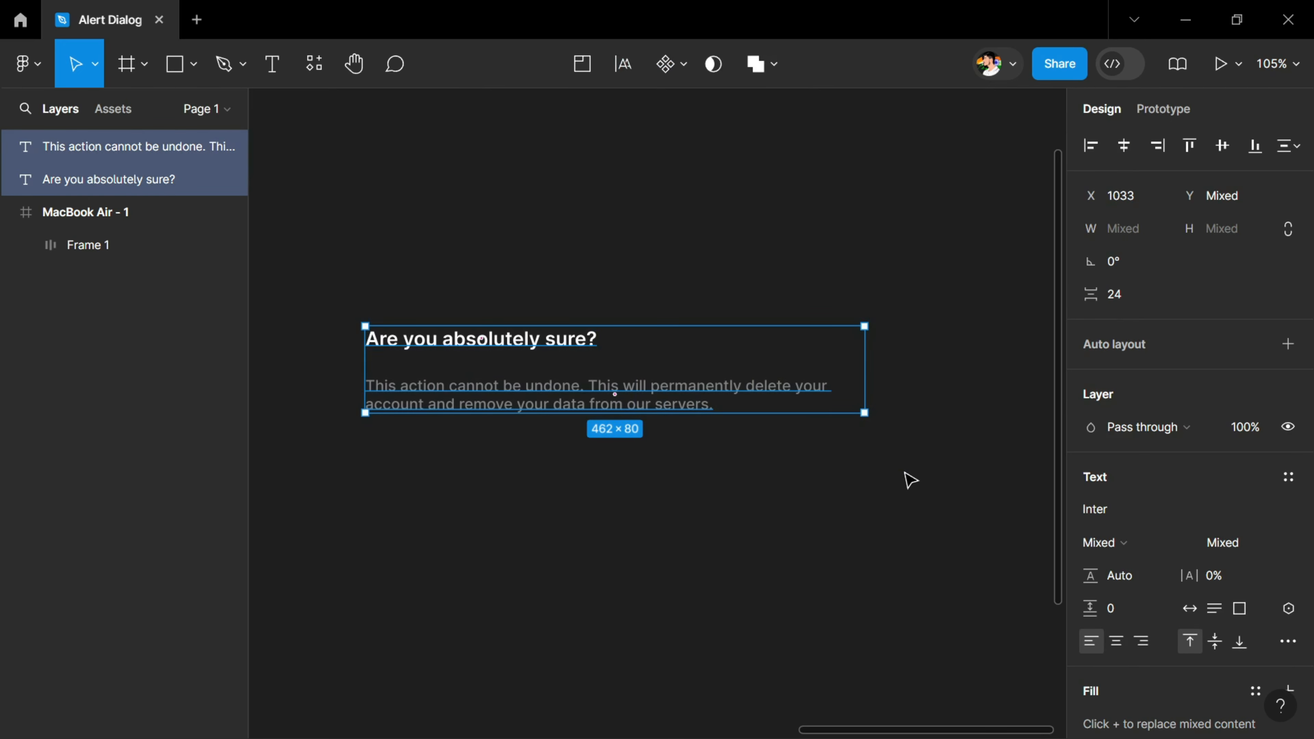
{"action": "key", "text": "shift+a"}
{"action": "left_click", "coordinate": [1130, 487]}
{"action": "type", "text": "12"}
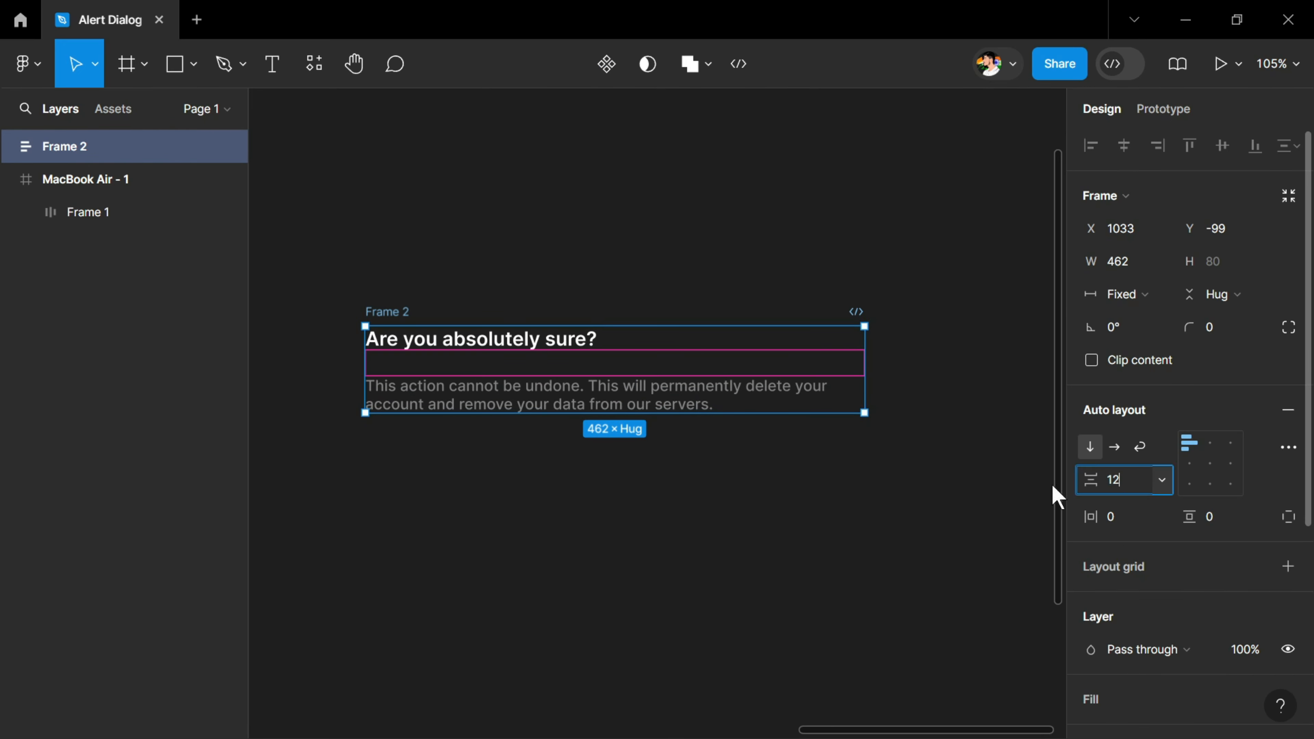
{"action": "left_click", "coordinate": [554, 461]}
Place a copy of the Show Dialog button below the description and duplicate it alongside
{"action": "scroll", "coordinate": [652, 459], "scroll_direction": "down", "scroll_amount": 8}
{"action": "left_click_drag", "start_coordinate": [302, 454], "coordinate": [642, 459], "text": "alt"}
{"action": "scroll", "coordinate": [616, 386], "scroll_direction": "up", "scroll_amount": 8}
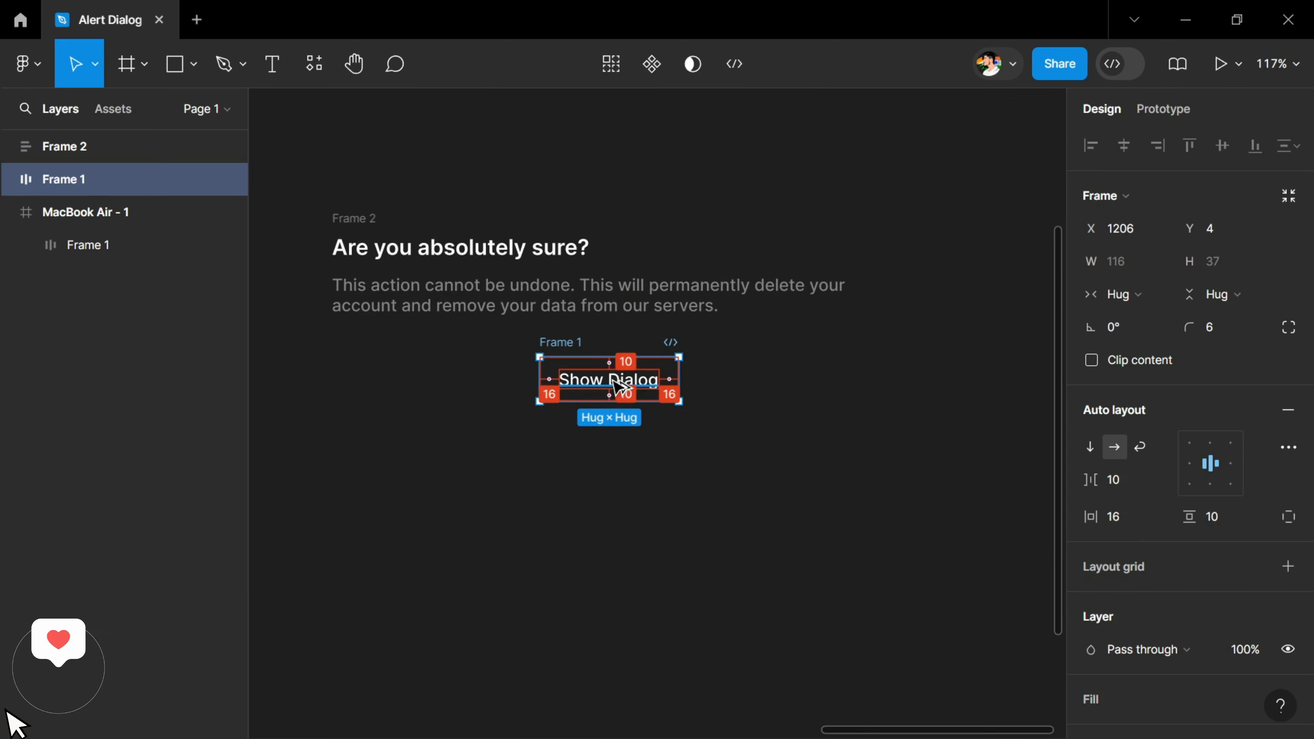
{"action": "key", "text": "ctrl+d"}
Change the first copied button's label to "Cancel" and the second one's to "Continue"
{"action": "double_click", "coordinate": [631, 386]}
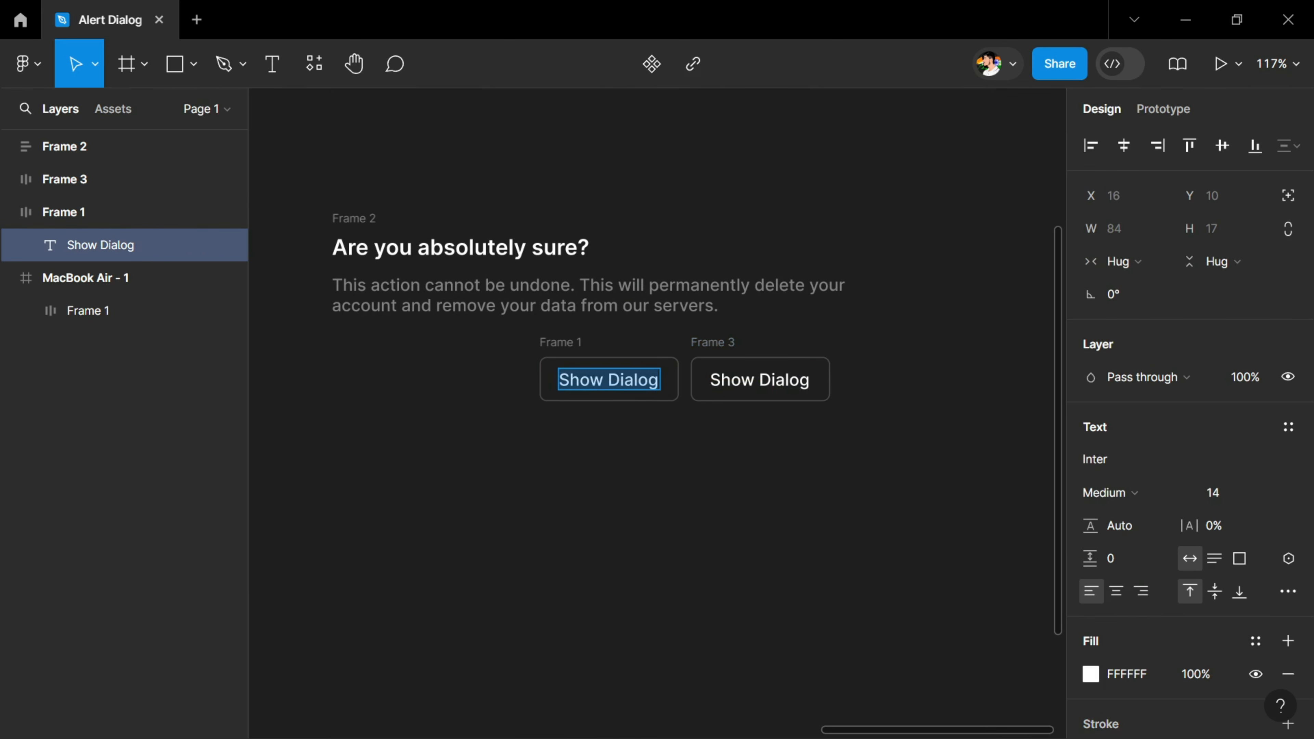
{"action": "type", "text": "Cancel"}
{"action": "double_click", "coordinate": [755, 385]}
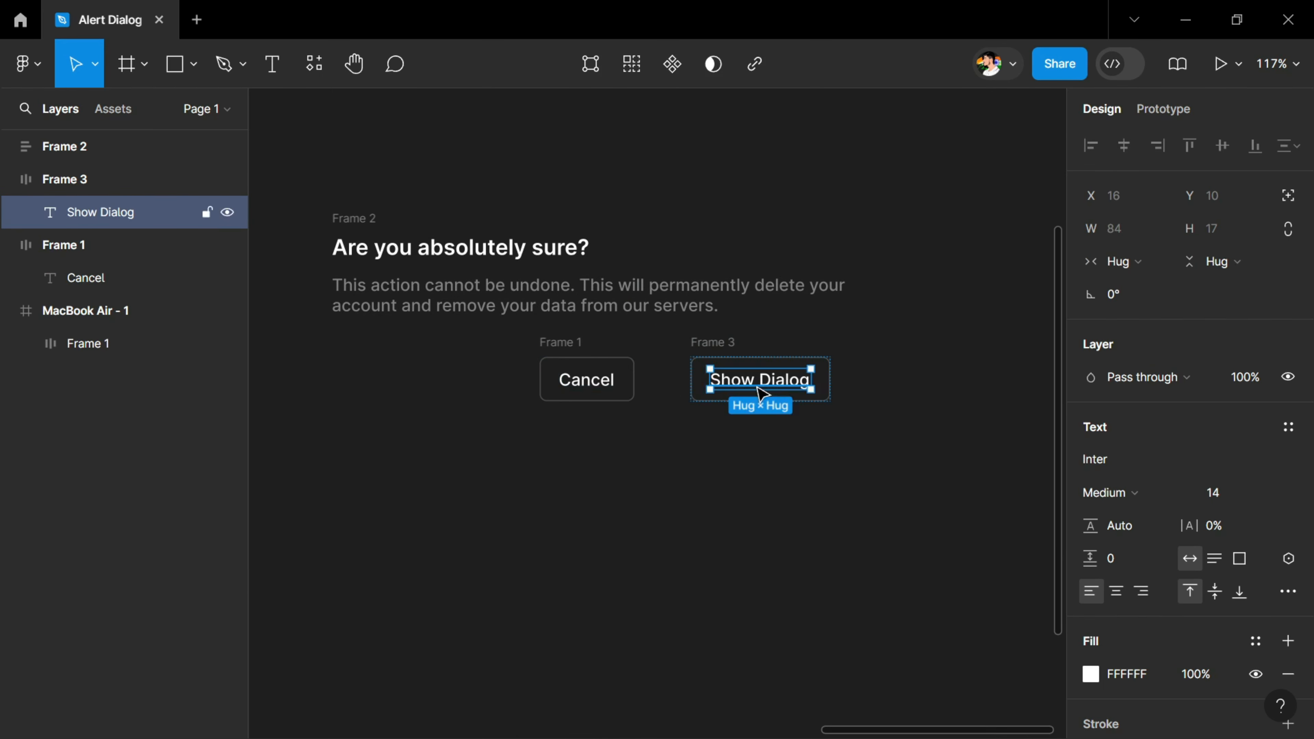
{"action": "type", "text": "Continue"}
{"action": "key", "text": "Escape"}
{"action": "key", "text": "Escape"}
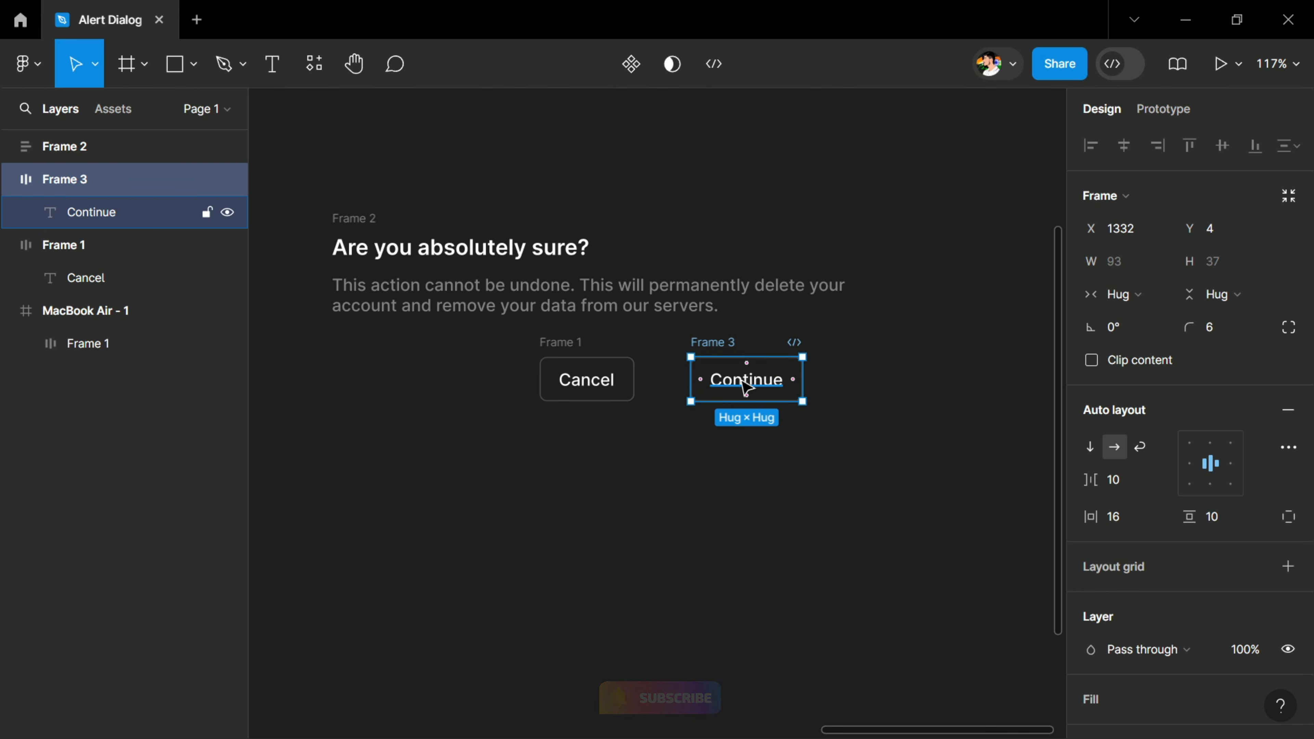
Remove the stroke from the Continue button's frame
{"action": "scroll", "coordinate": [1229, 411], "scroll_direction": "down", "scroll_amount": 5}
{"action": "left_click", "coordinate": [1288, 413]}
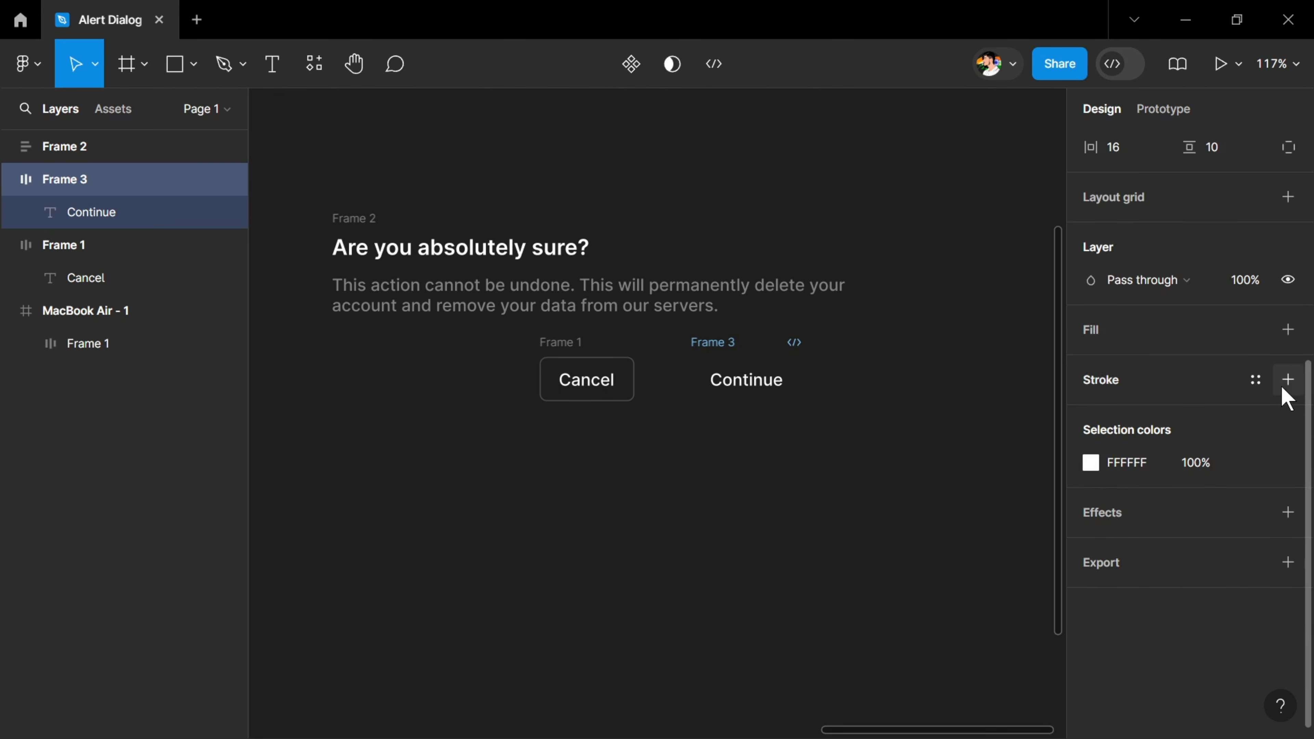
Give the Continue button's frame a white fill and set its label's color to black (000000)
{"action": "left_click", "coordinate": [1288, 329]}
{"action": "key", "text": "Return"}
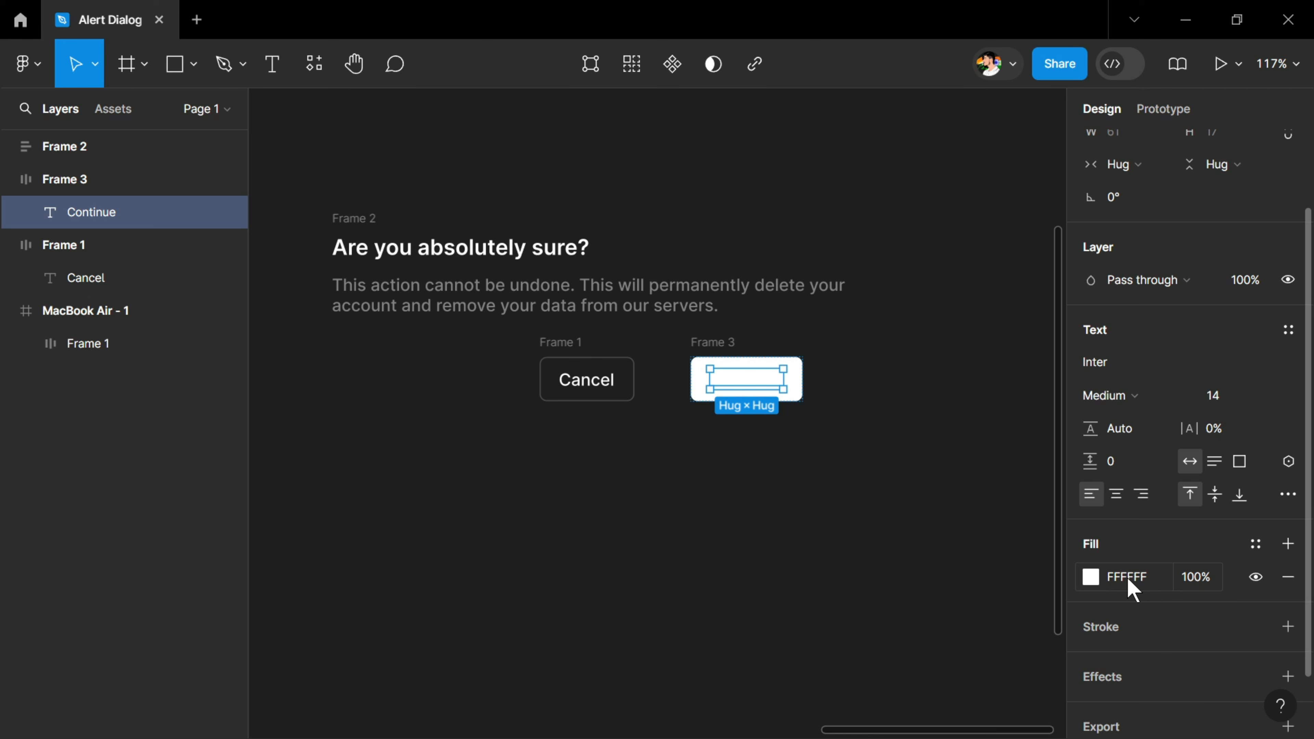
{"action": "left_click", "coordinate": [1130, 577]}
{"action": "type", "text": "0"}
{"action": "left_click", "coordinate": [513, 349]}
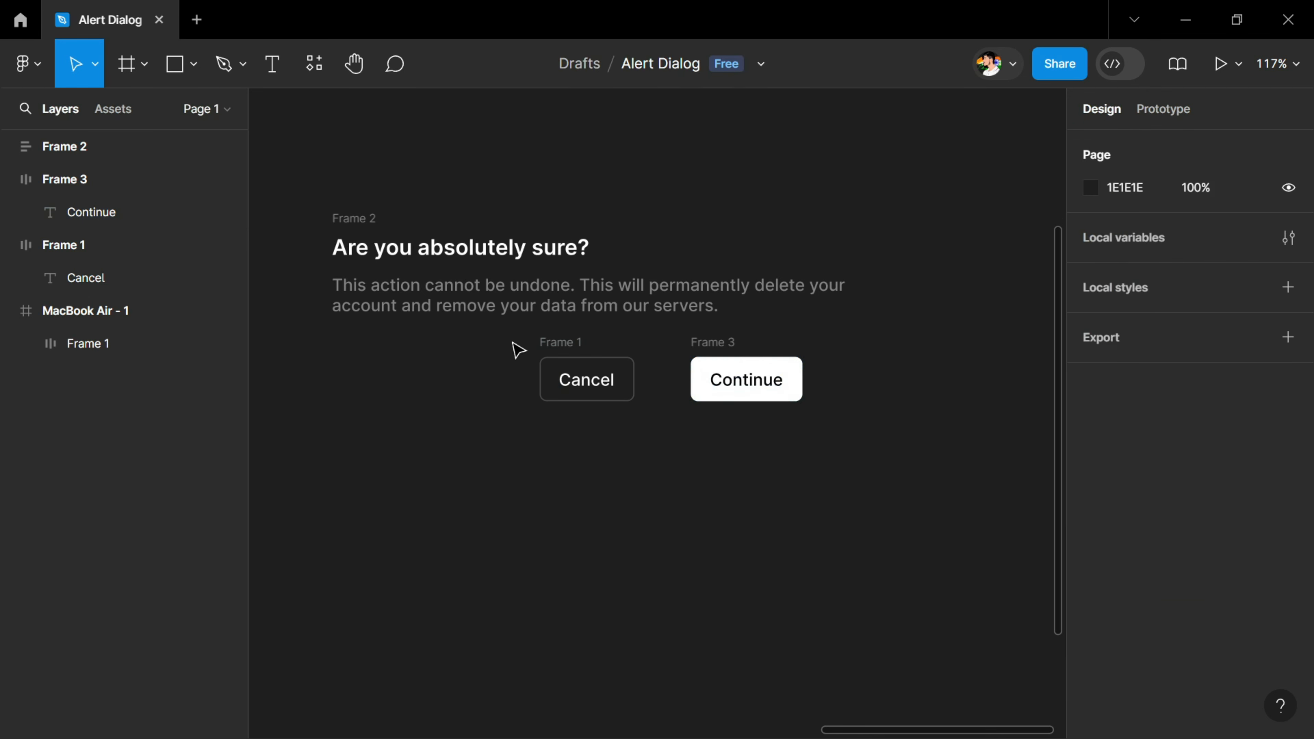
Combine the Cancel and Continue buttons in a horizontal, right-aligned auto layout with a spacing of 12
{"action": "left_click_drag", "start_coordinate": [514, 336], "coordinate": [851, 440]}
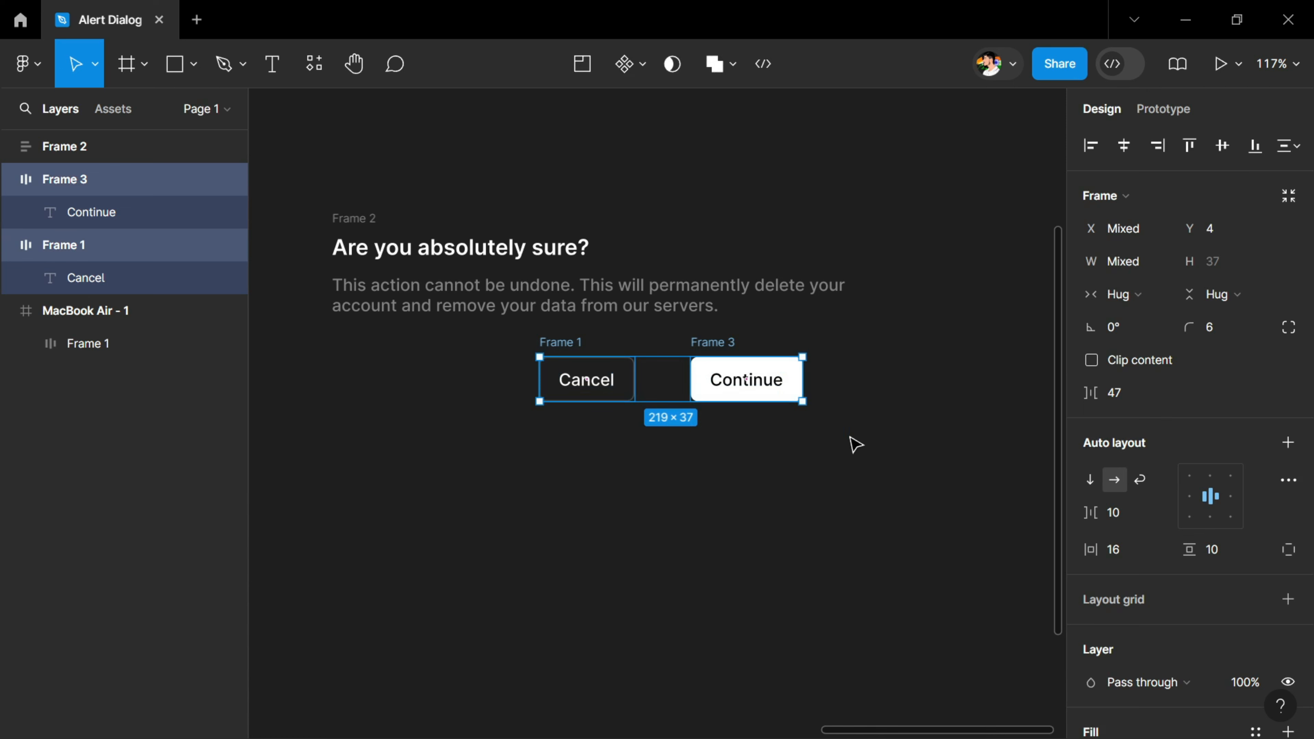
{"action": "key", "text": "shift+a"}
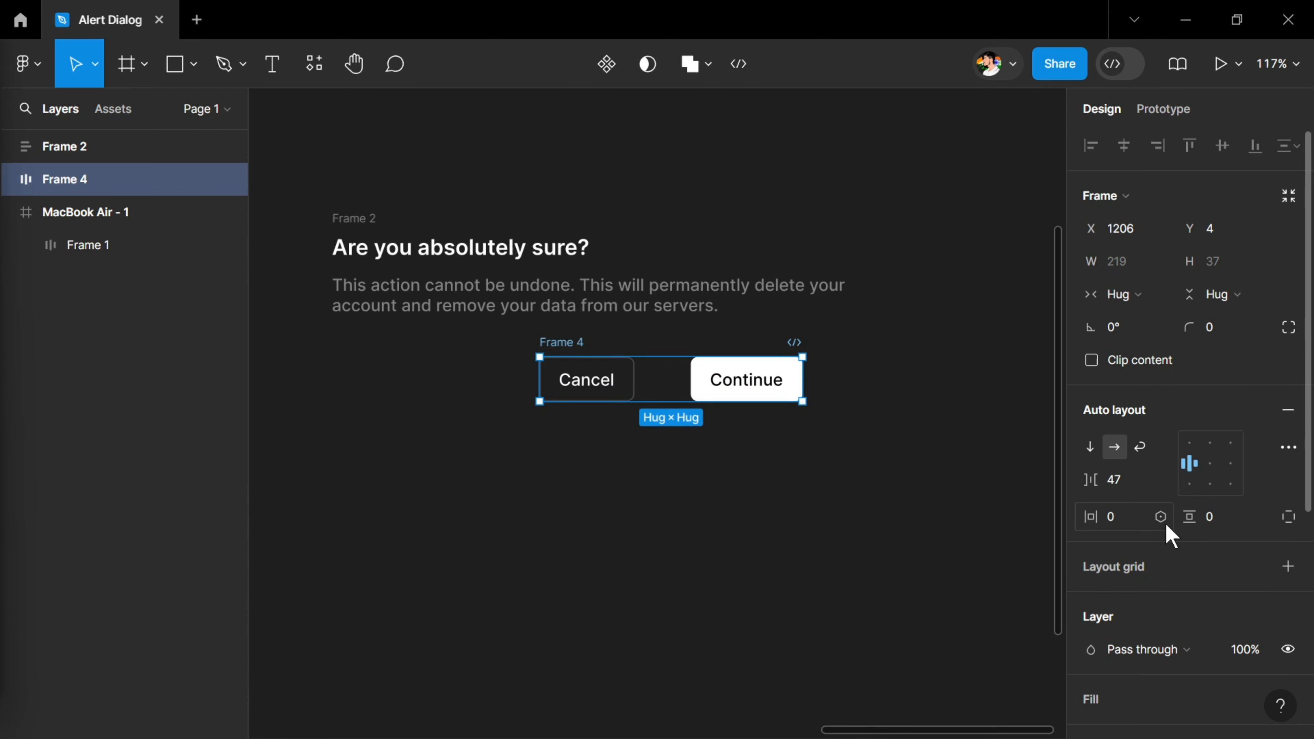
{"action": "left_click", "coordinate": [1132, 485]}
{"action": "type", "text": "12"}
{"action": "key", "text": "Return"}
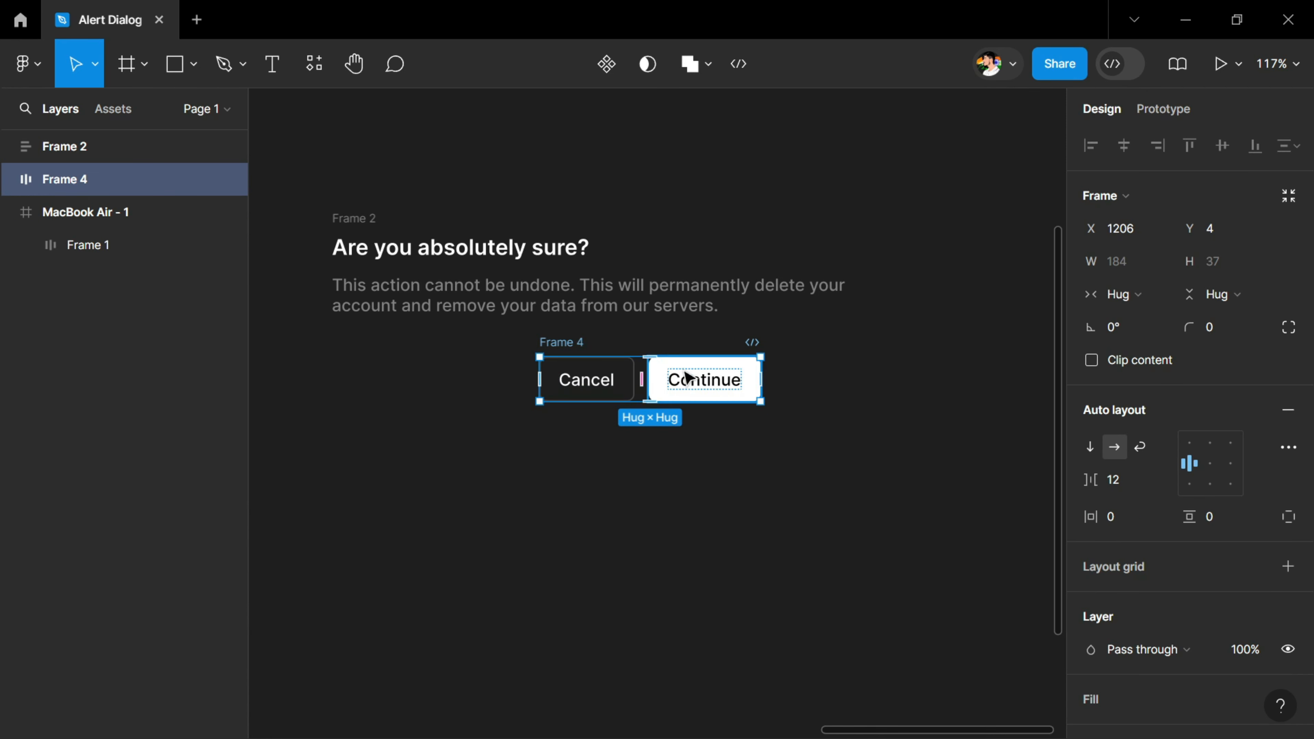
{"action": "left_click", "coordinate": [1230, 465]}
Wrap the text block and the button row in a vertical auto layout, and set the row's width to Fill container
{"action": "left_click_drag", "start_coordinate": [297, 170], "coordinate": [920, 469]}
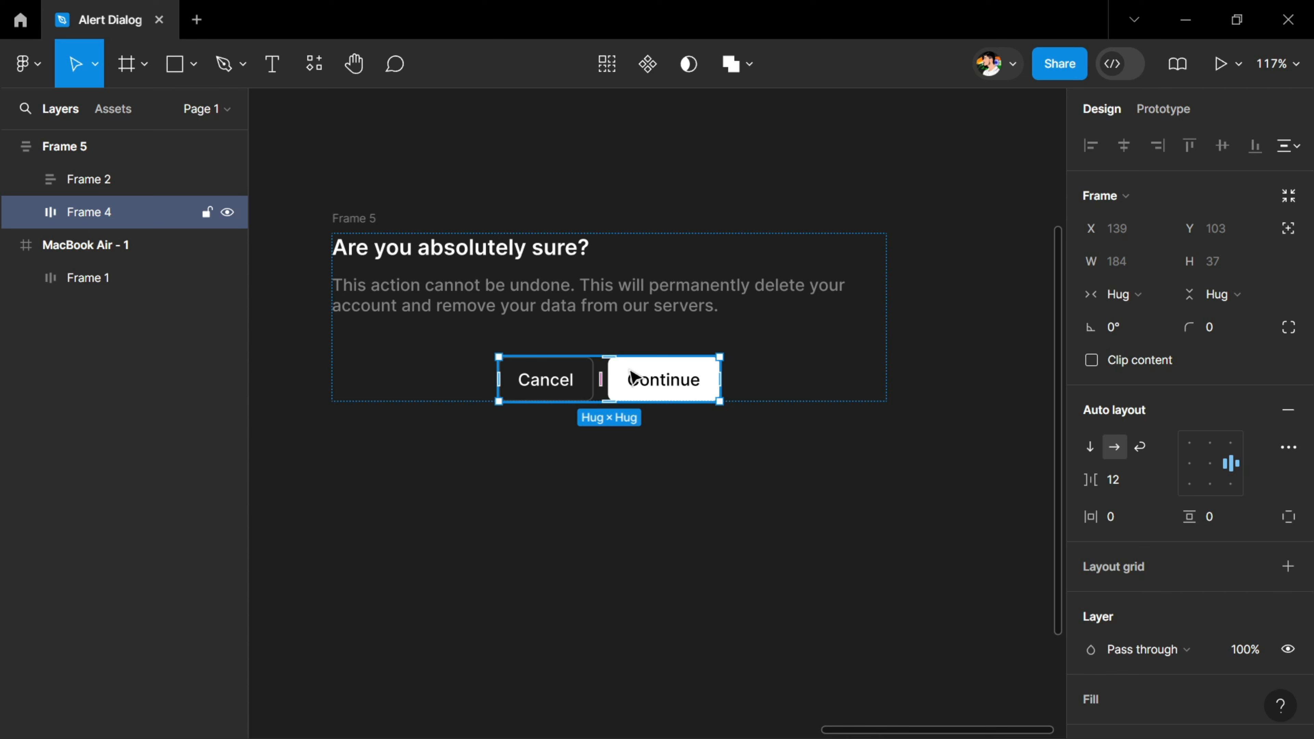
{"action": "left_click", "coordinate": [1122, 294]}
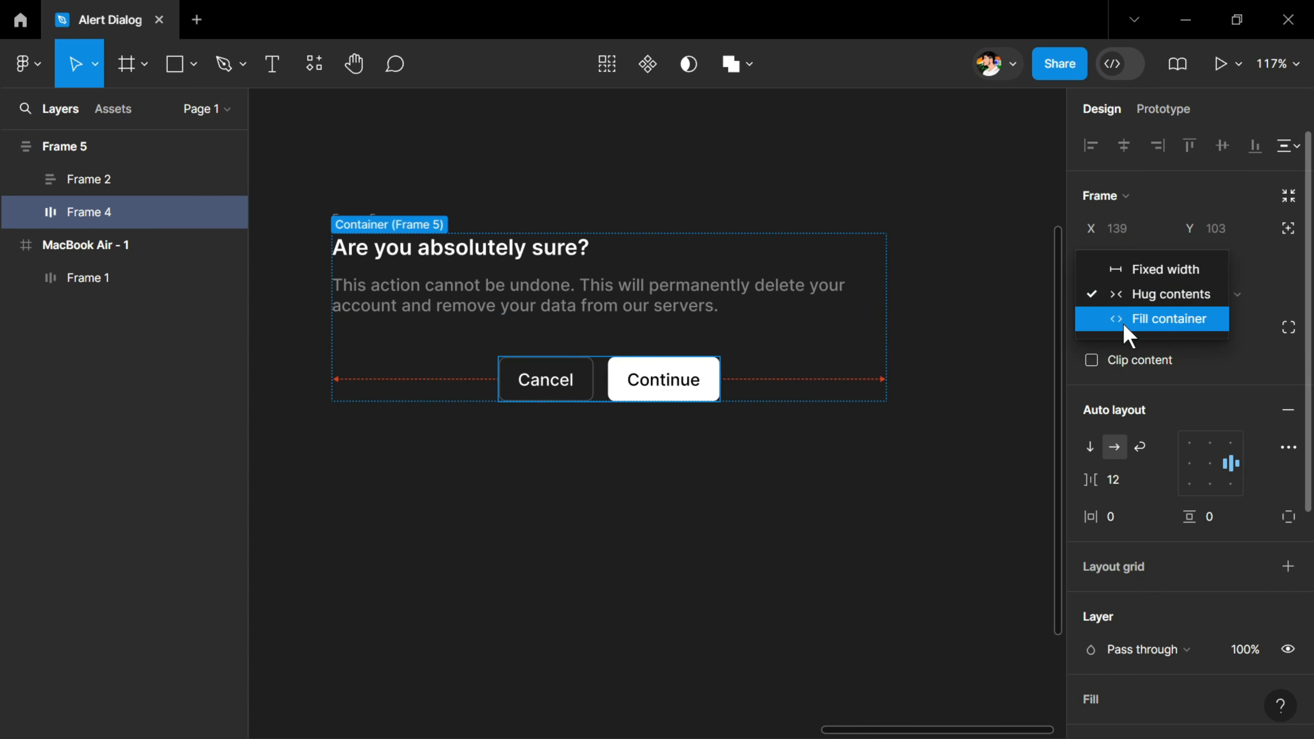
{"action": "left_click", "coordinate": [1123, 323]}
Set the padding of the outer dialog frame to 24 on all sides
{"action": "key", "text": "shift+Return"}
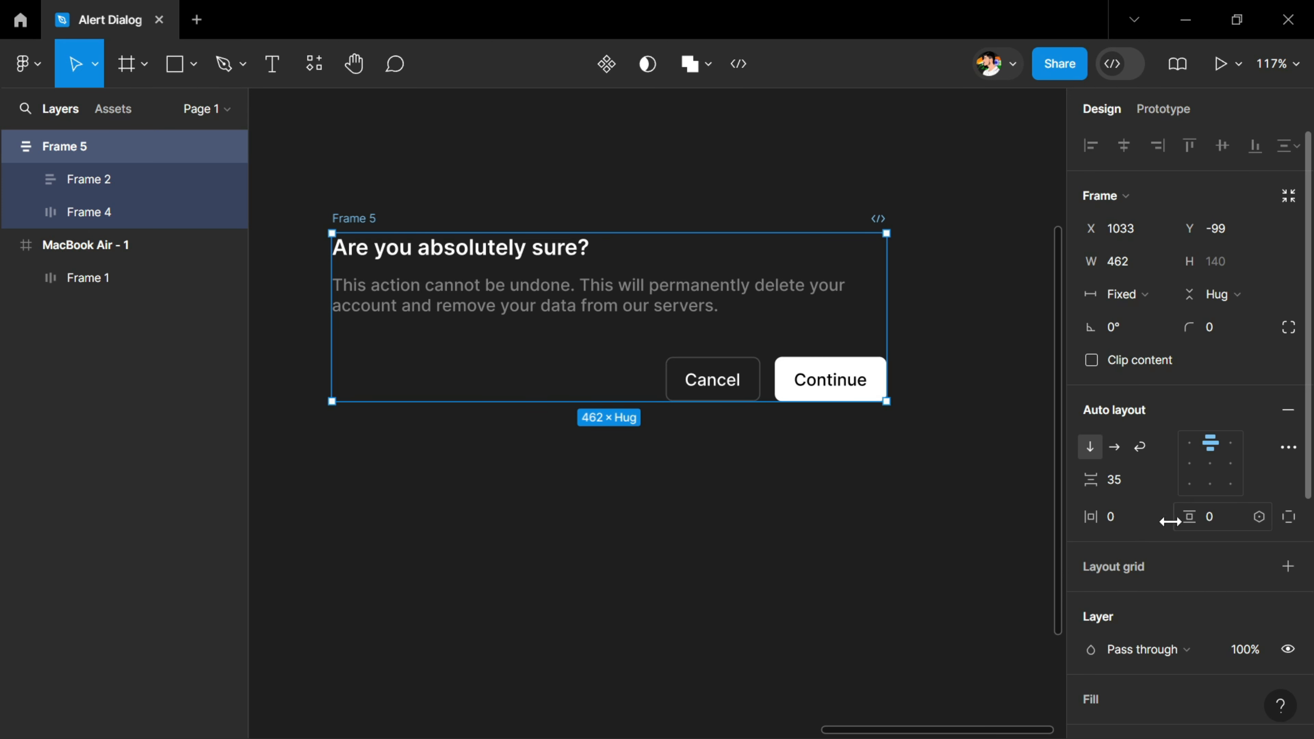
{"action": "left_click", "coordinate": [1117, 527], "text": "ctrl"}
{"action": "type", "text": "24"}
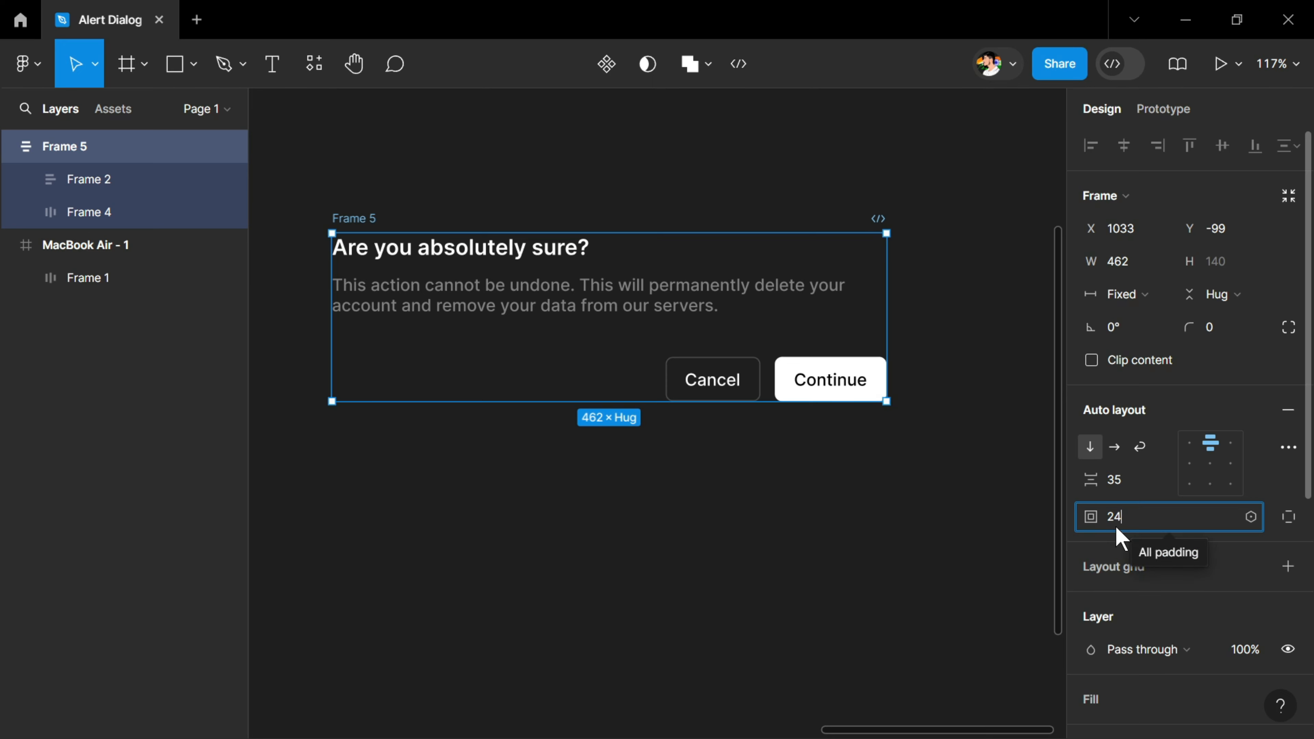
{"action": "key", "text": "Return"}
{"action": "scroll", "coordinate": [1144, 399], "scroll_direction": "down", "scroll_amount": 5}
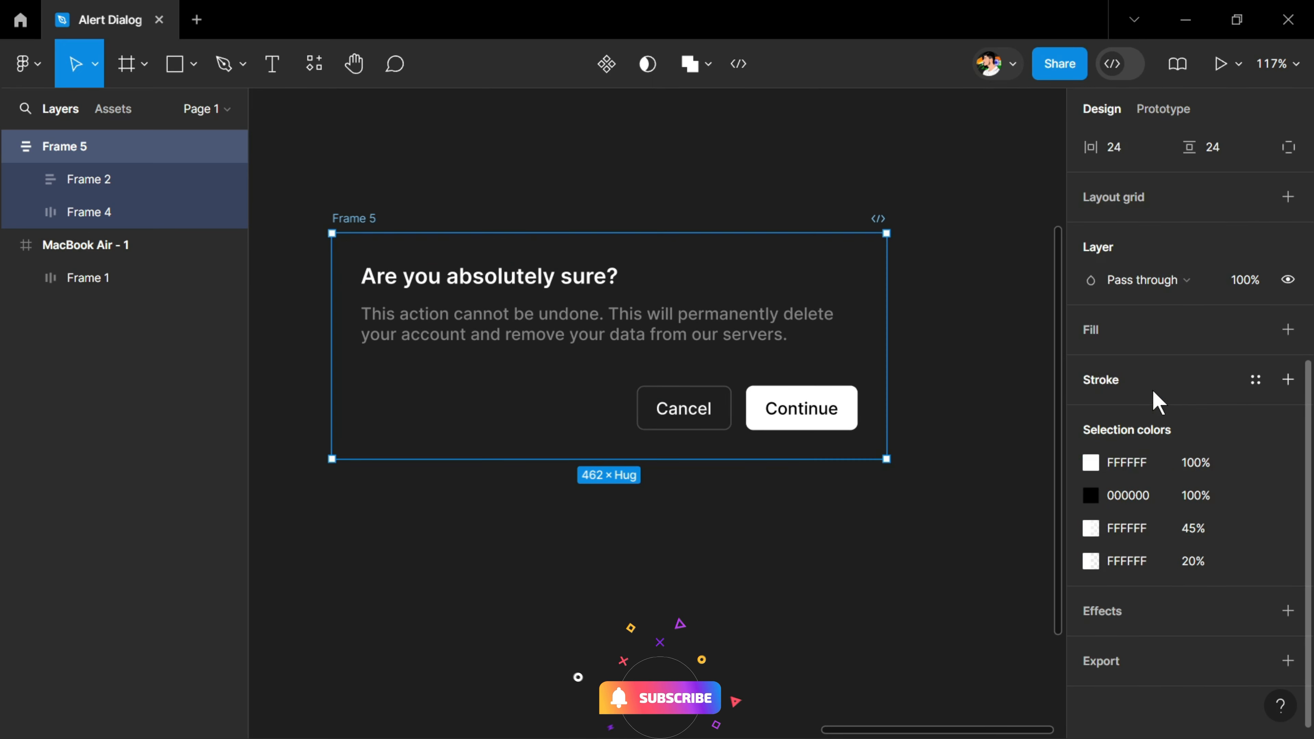
Add a black (000000) fill to the dialog frame
{"action": "left_click", "coordinate": [1287, 330]}
{"action": "left_click", "coordinate": [1133, 363]}
{"action": "type", "text": "0"}
{"action": "left_click", "coordinate": [957, 263]}
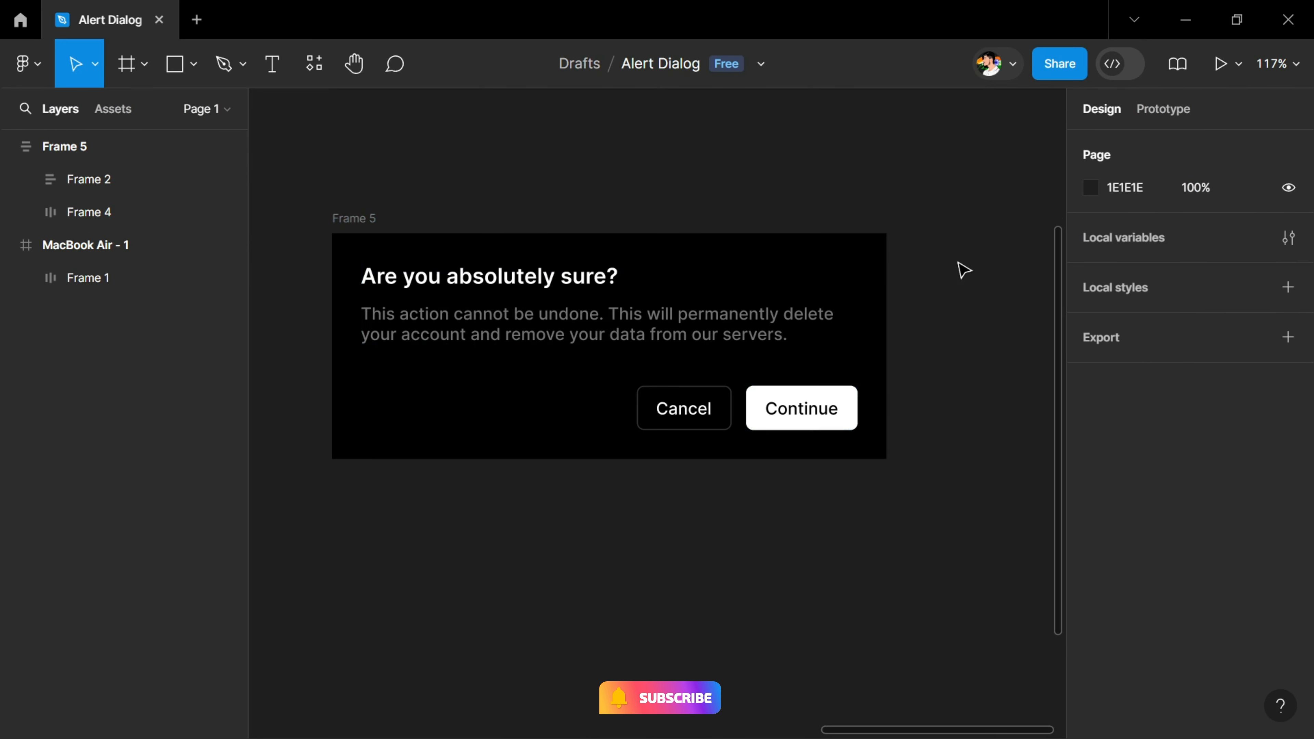
Set the dialog frame's corner radius to 6
{"action": "left_click", "coordinate": [885, 258]}
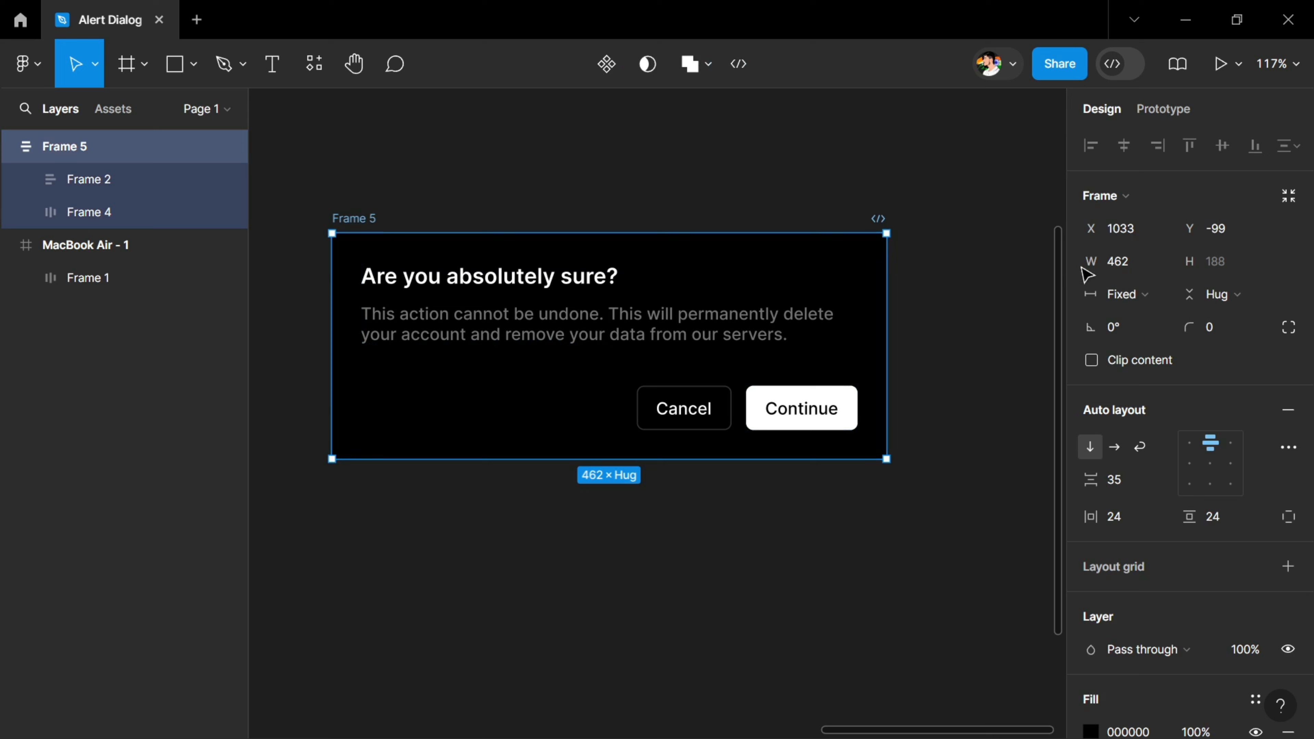
{"action": "left_click", "coordinate": [1226, 328]}
{"action": "type", "text": "6"}
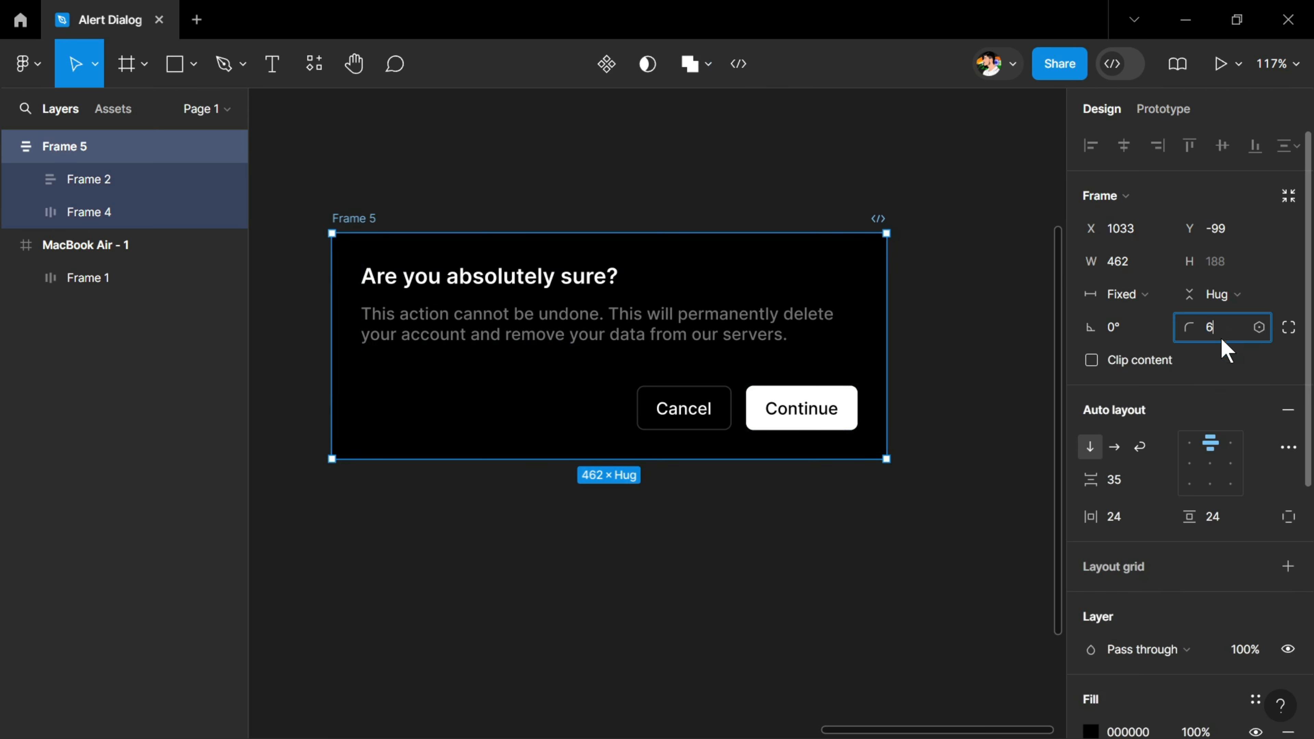
{"action": "key", "text": "Return"}
Add a white (FFFFFF) stroke at 20% opacity to the dialog frame
{"action": "scroll", "coordinate": [1192, 327], "scroll_direction": "down", "scroll_amount": 5}
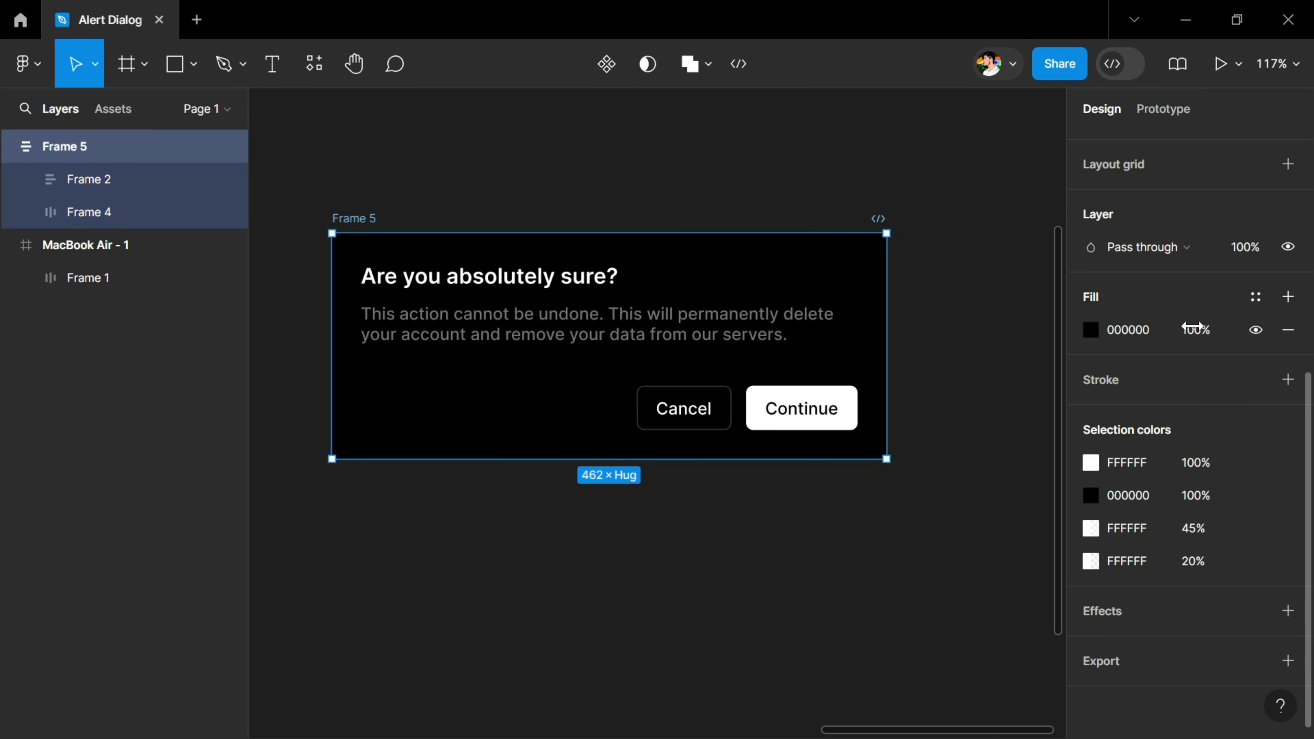
{"action": "left_click", "coordinate": [1287, 380]}
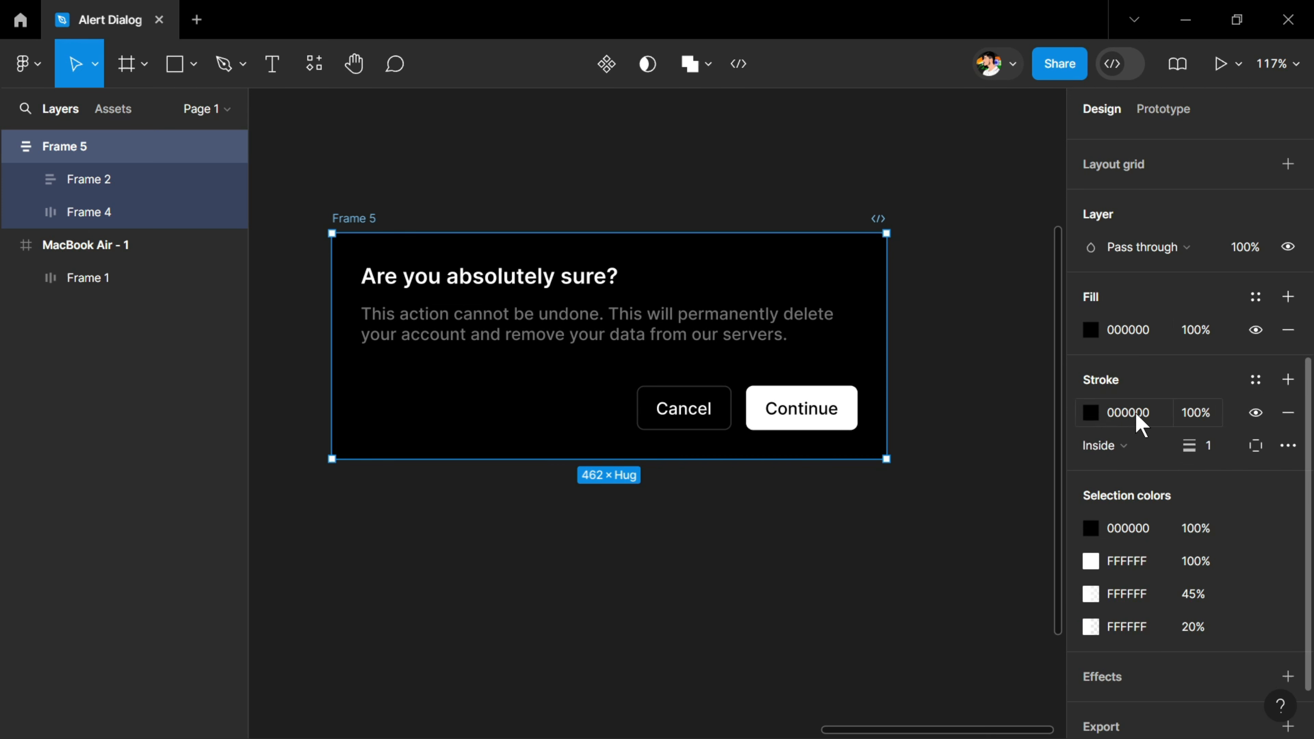
{"action": "left_click", "coordinate": [1138, 413]}
{"action": "type", "text": "fff"}
{"action": "key", "text": "Return"}
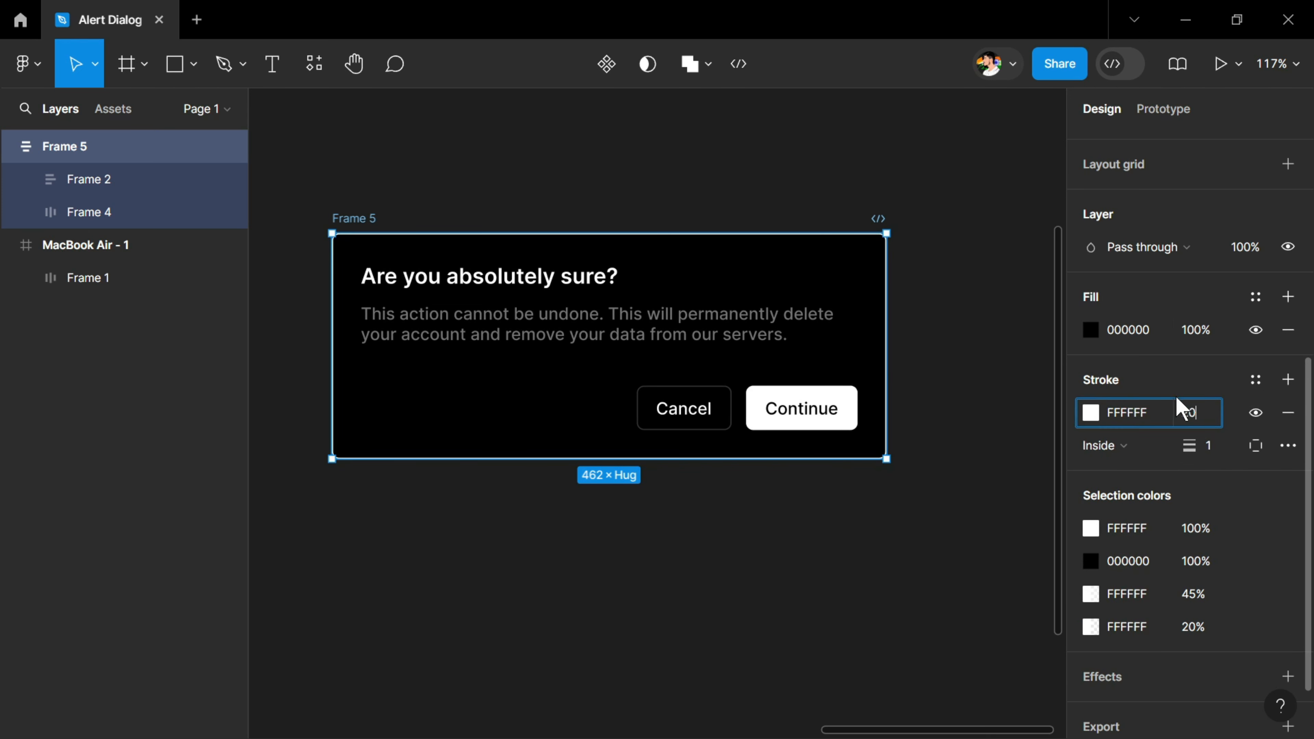
{"action": "left_click", "coordinate": [431, 627]}
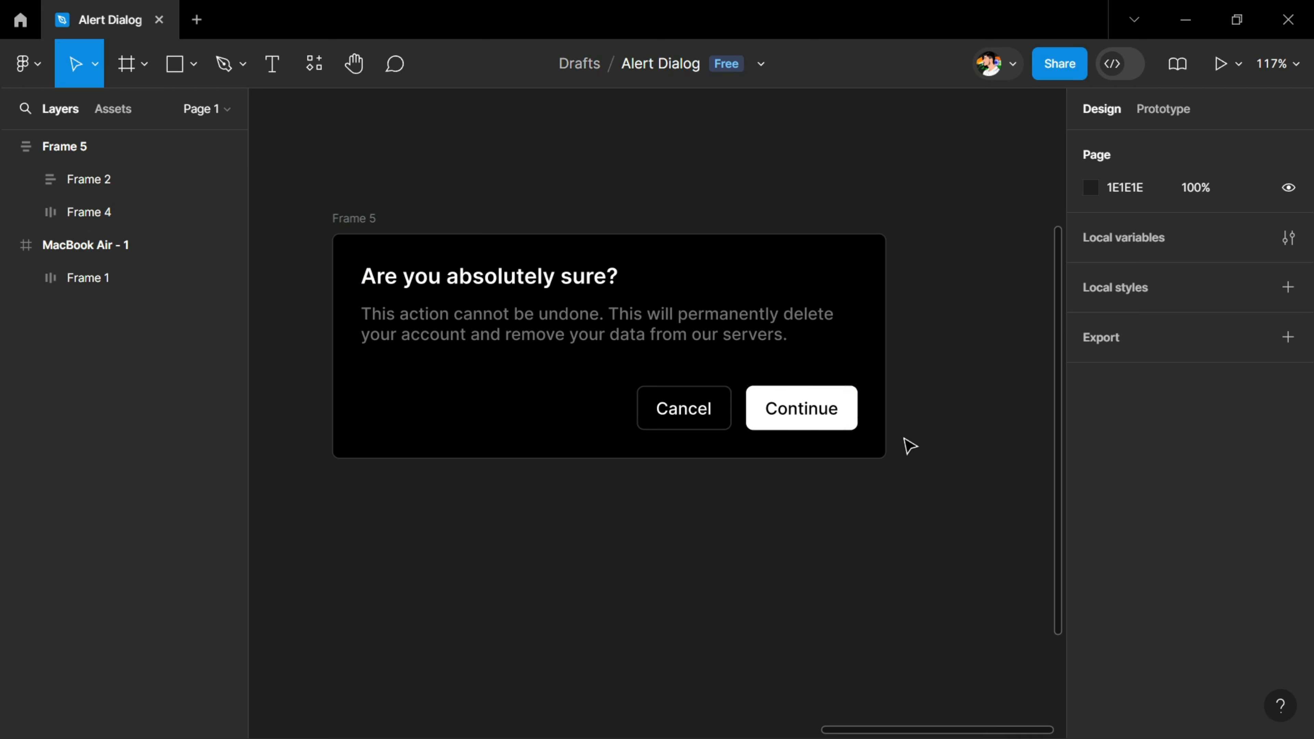
Turn the dialog frame into a component and rename it "Alert Dialog"
{"action": "left_click", "coordinate": [356, 228]}
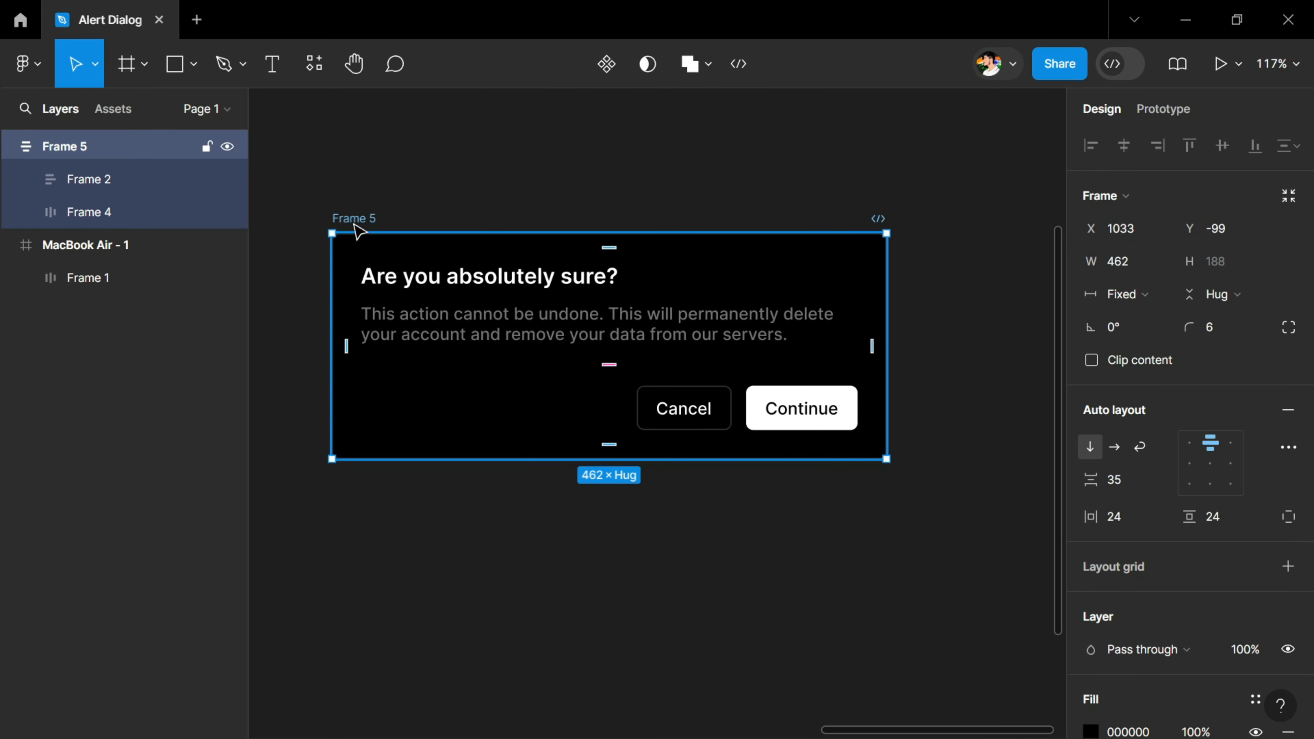
{"action": "key", "text": "ctrl+alt+k"}
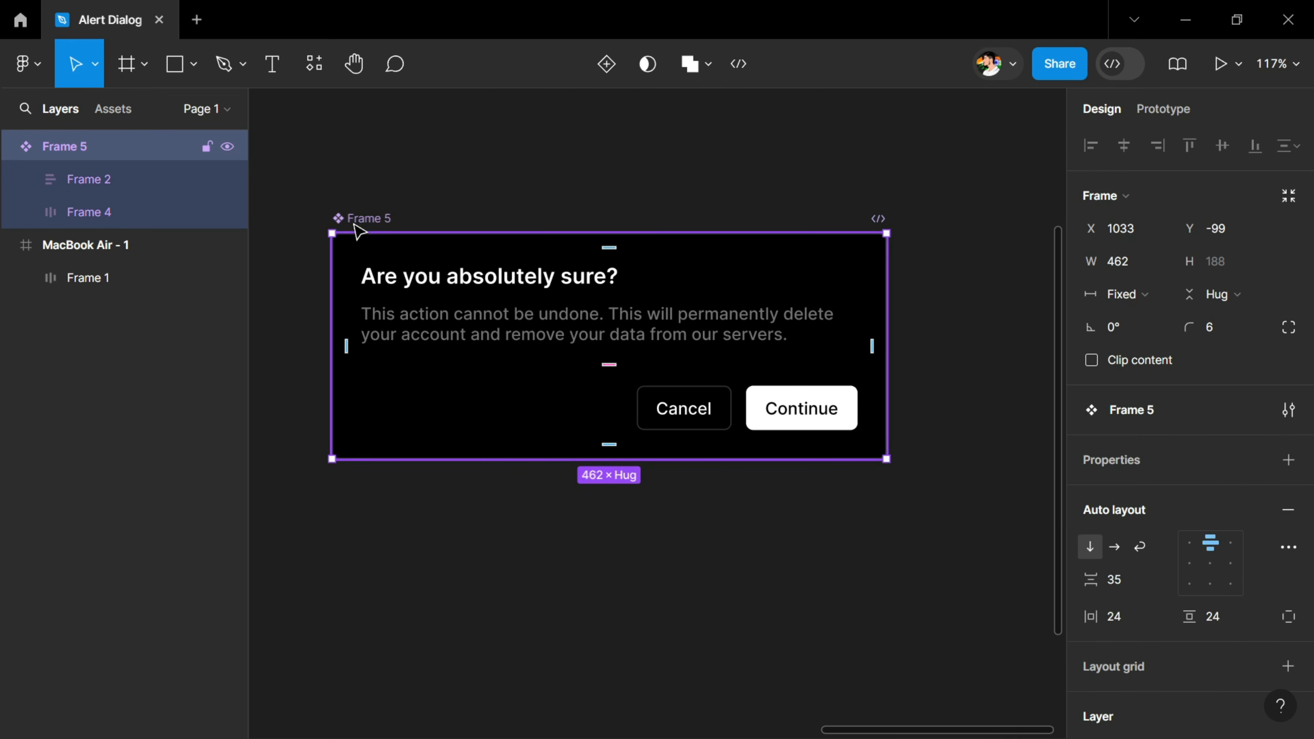
{"action": "double_click", "coordinate": [354, 223]}
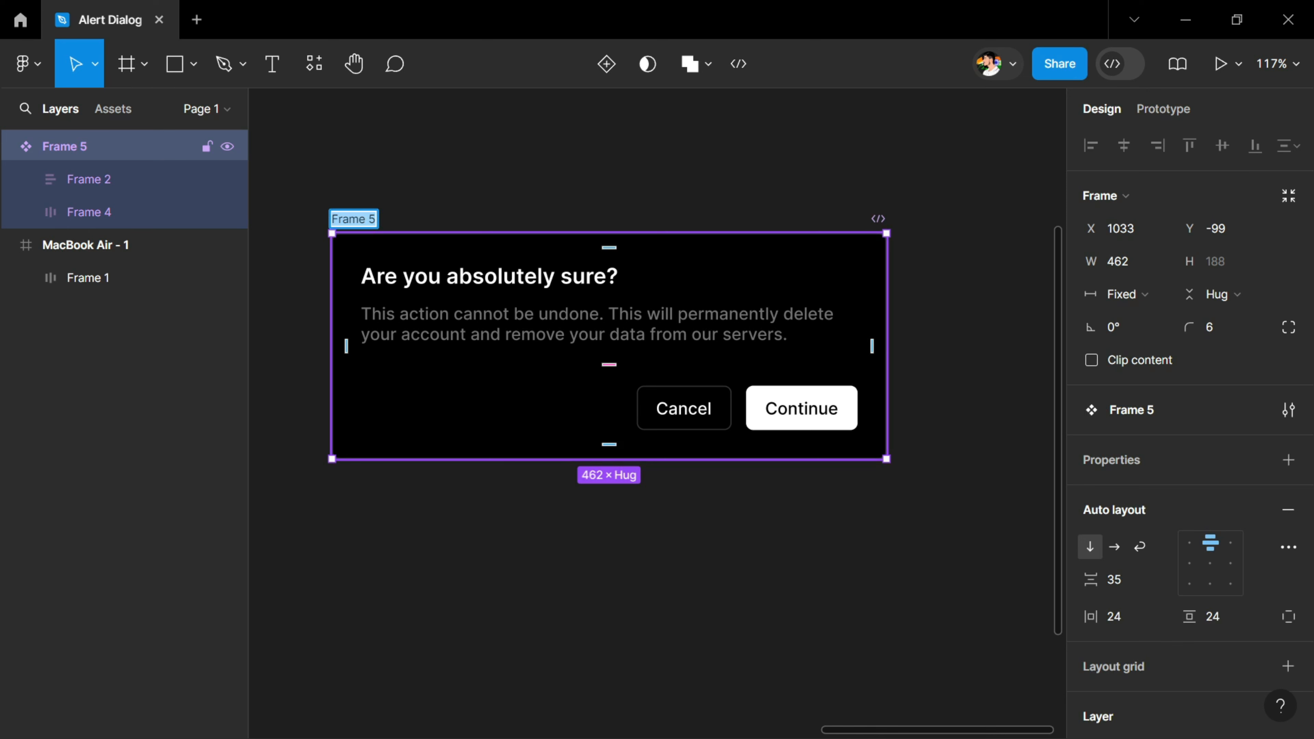
{"action": "type", "text": "Al"}
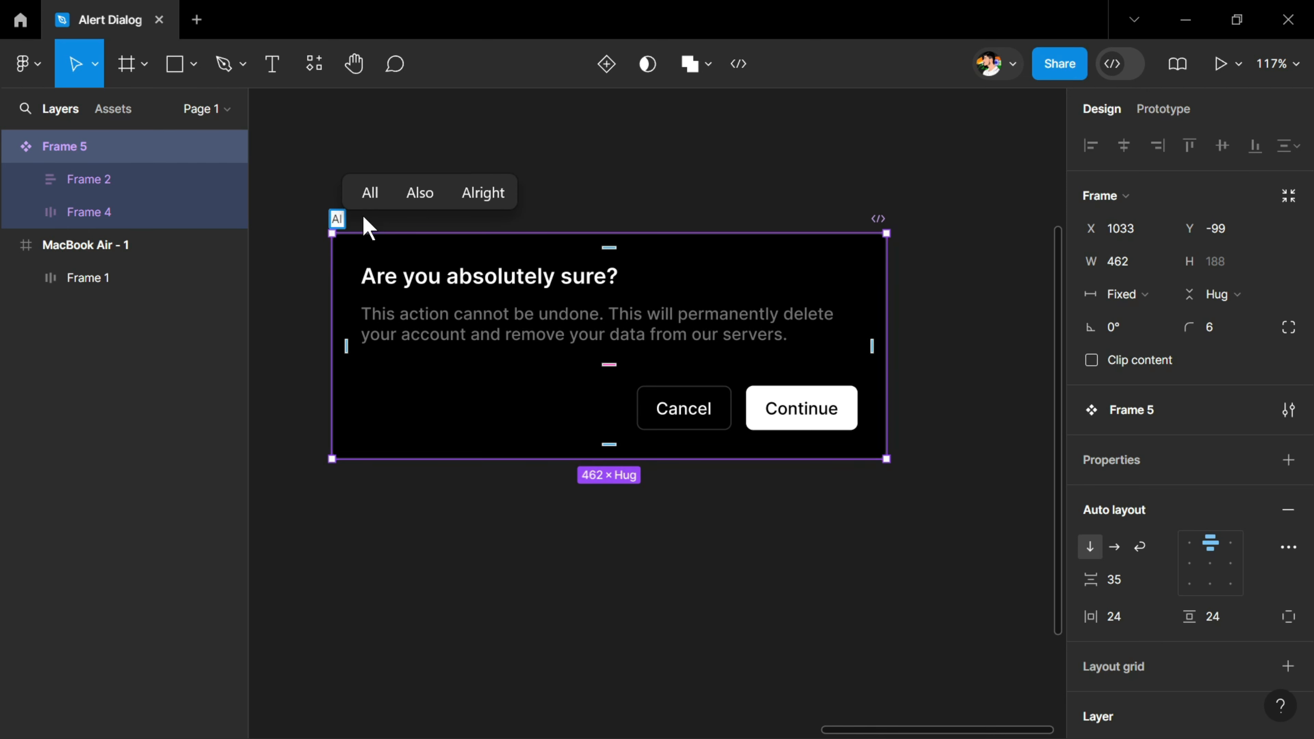
{"action": "type", "text": "ert Dialog"}
{"action": "key", "text": "Return"}
Center the Show Dialog button horizontally and vertically within the MacBook Air - 1 frame
{"action": "scroll", "coordinate": [362, 228], "scroll_direction": "down", "scroll_amount": 5, "text": "ctrl"}
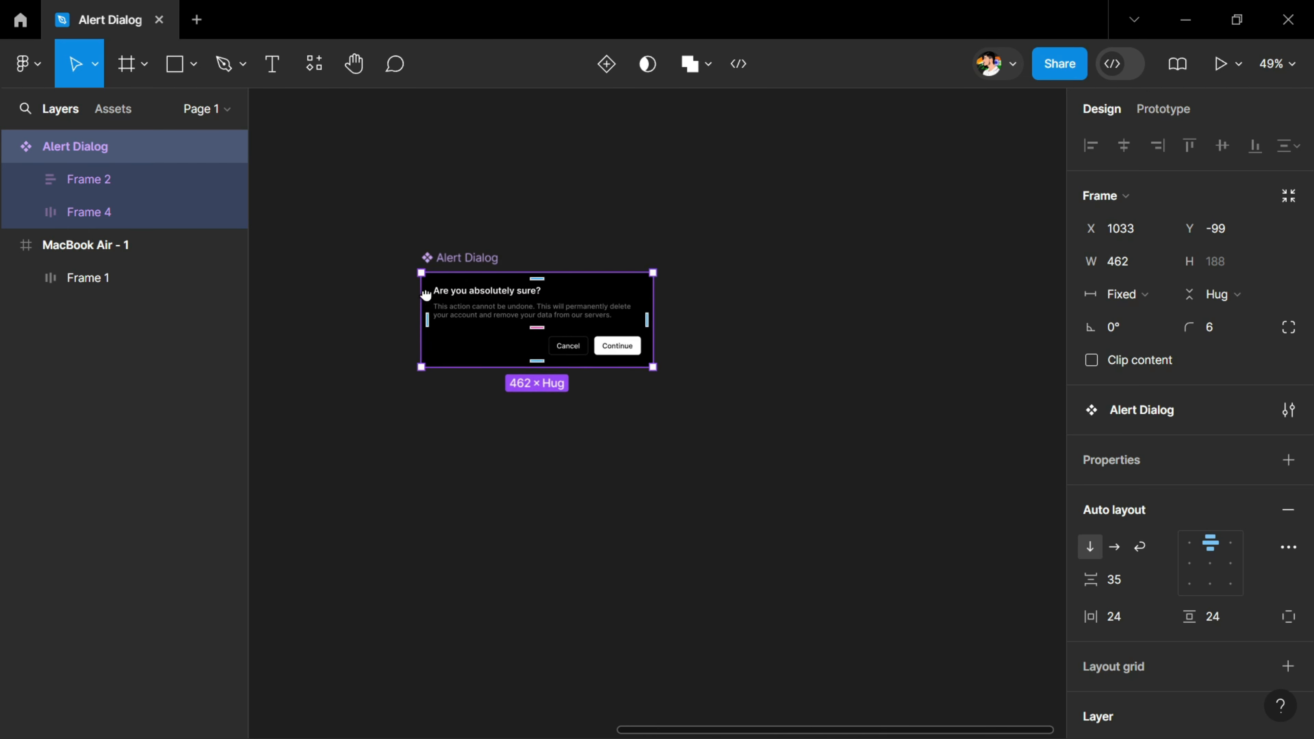
{"action": "scroll", "coordinate": [425, 294], "scroll_direction": "left", "scroll_amount": 10}
{"action": "scroll", "coordinate": [548, 302], "scroll_direction": "down", "scroll_amount": 3, "text": "ctrl"}
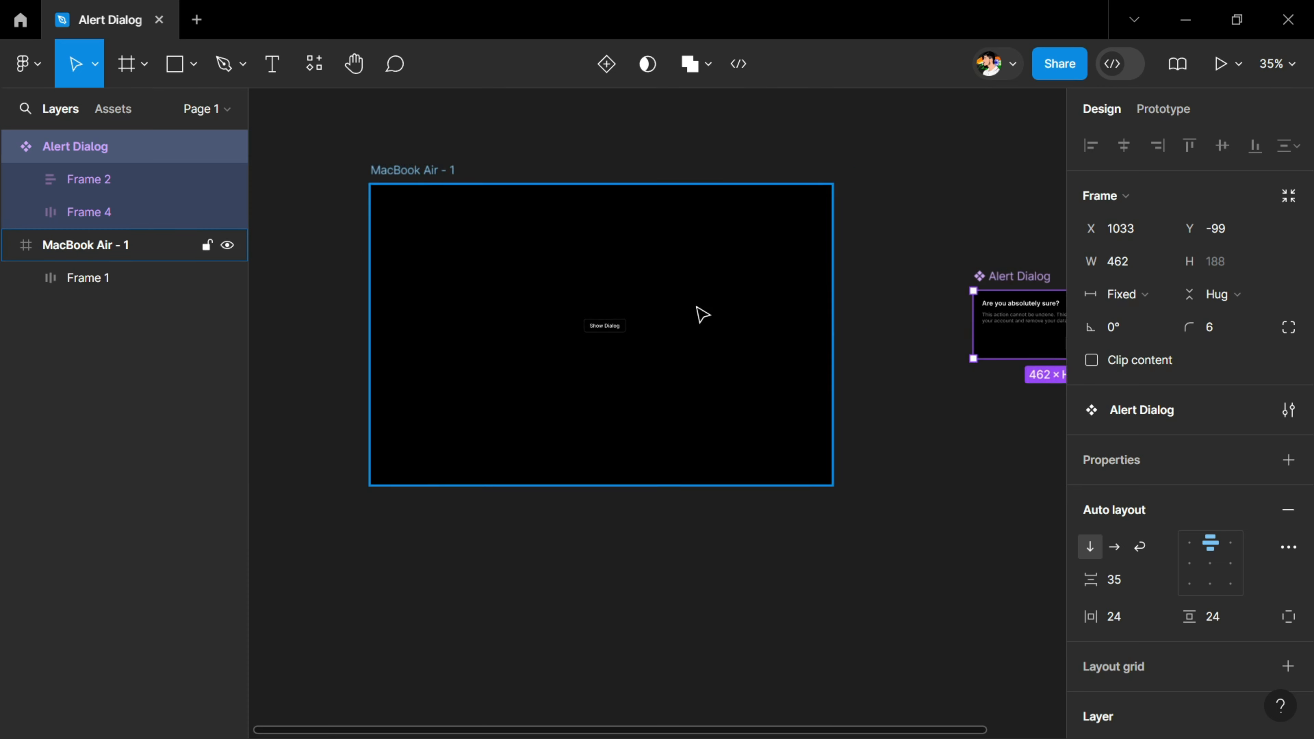
{"action": "scroll", "coordinate": [646, 311], "scroll_direction": "up", "scroll_amount": 2, "text": "ctrl"}
{"action": "left_click", "coordinate": [595, 343]}
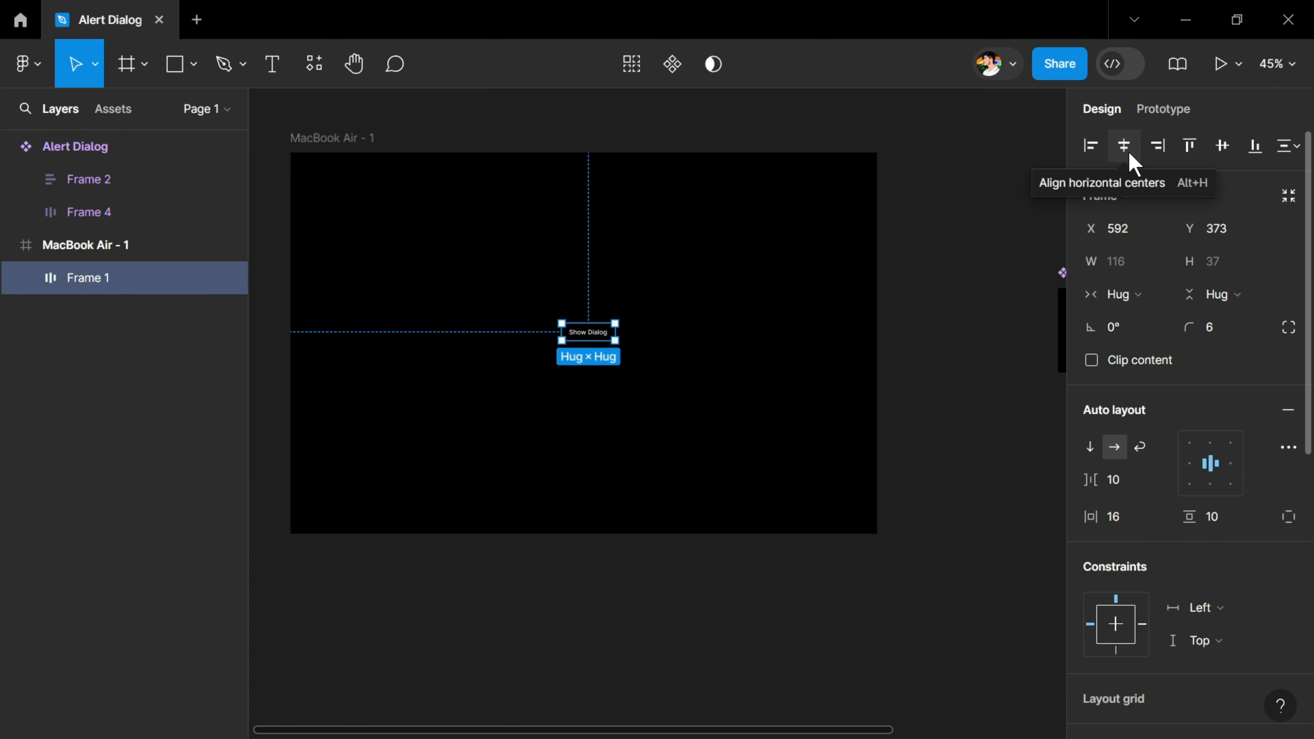
{"action": "left_click", "coordinate": [1129, 153]}
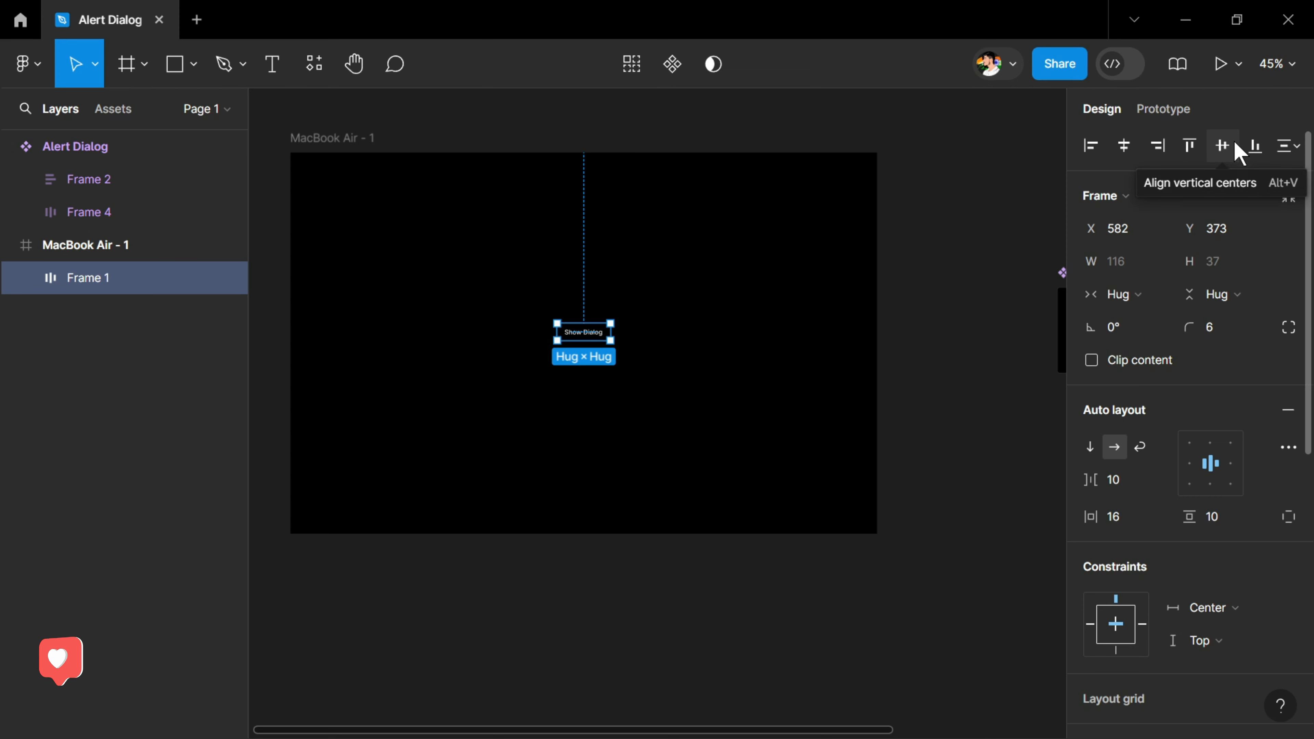
{"action": "left_click", "coordinate": [1239, 153]}
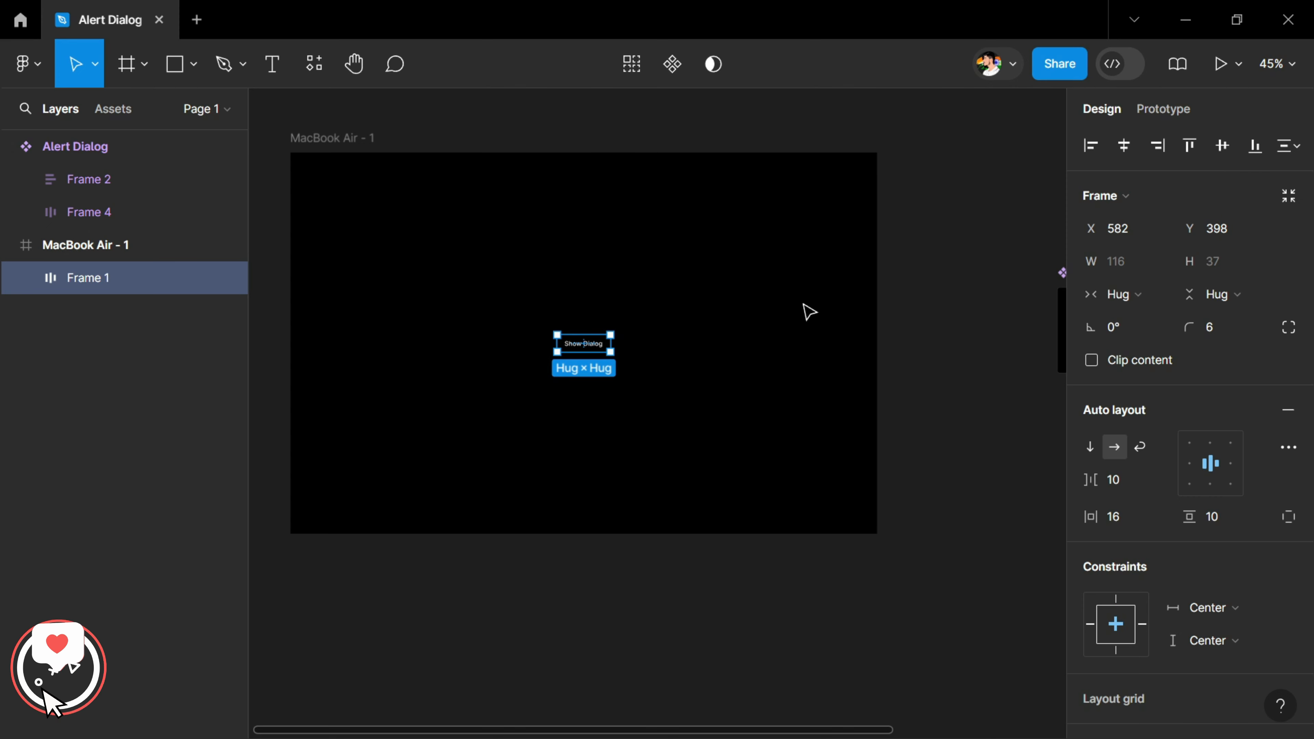
Connect the Show Dialog button to the Alert Dialog component with an on-click prototype interaction that opens it as an overlay
{"action": "key", "text": "shift+e"}
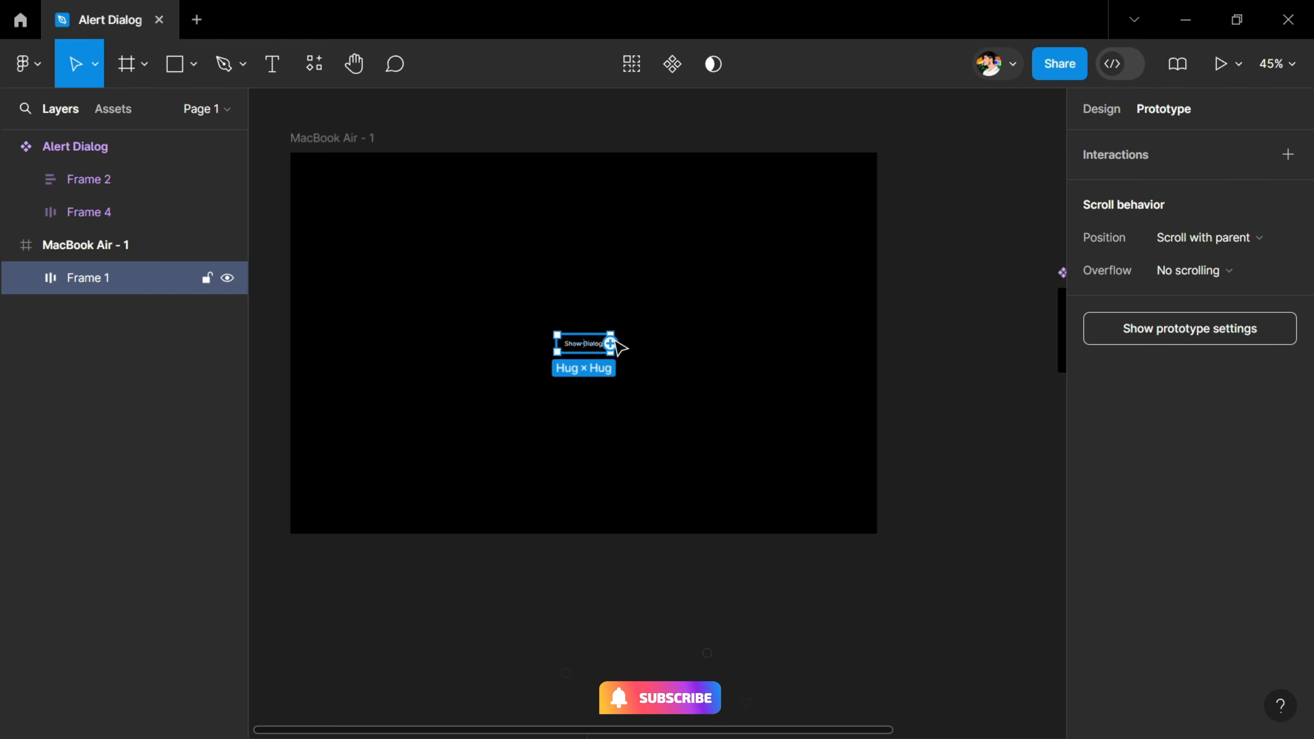
{"action": "scroll", "coordinate": [618, 353], "scroll_direction": "right", "scroll_amount": 2}
{"action": "left_click_drag", "start_coordinate": [531, 364], "coordinate": [816, 345]}
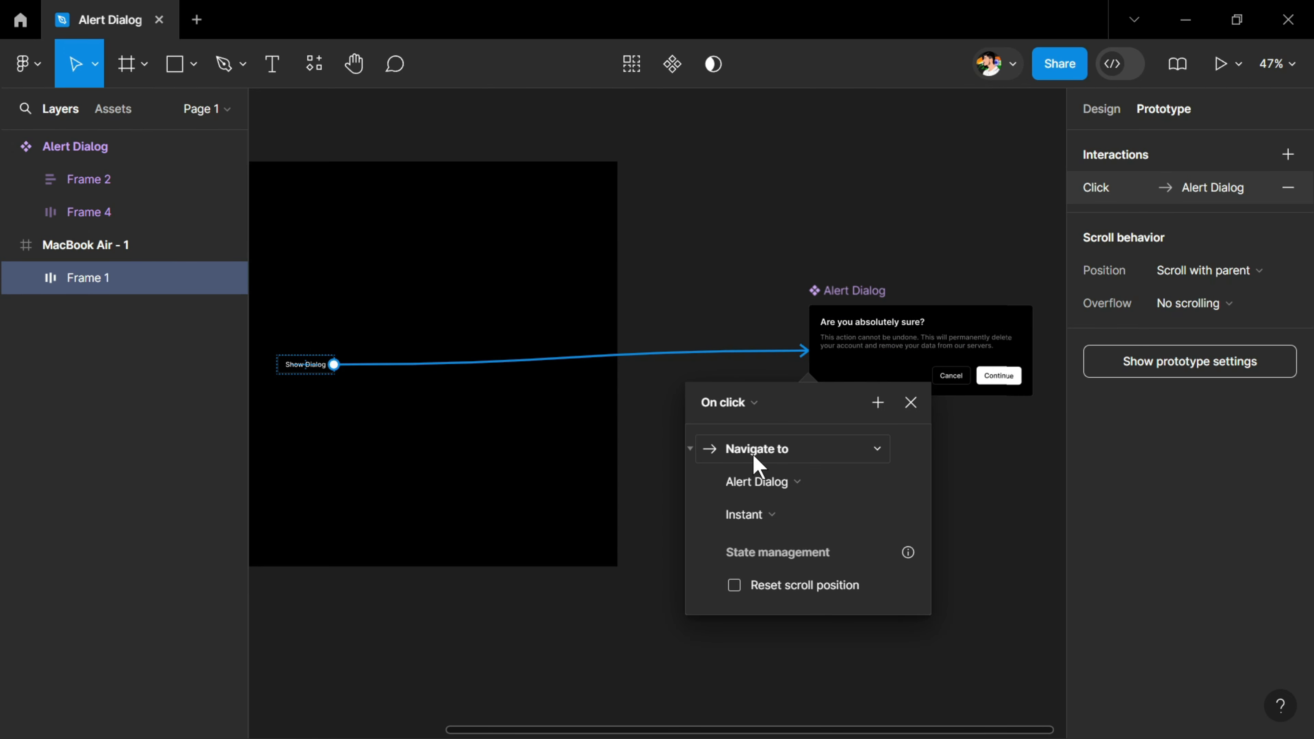
{"action": "left_click", "coordinate": [753, 454]}
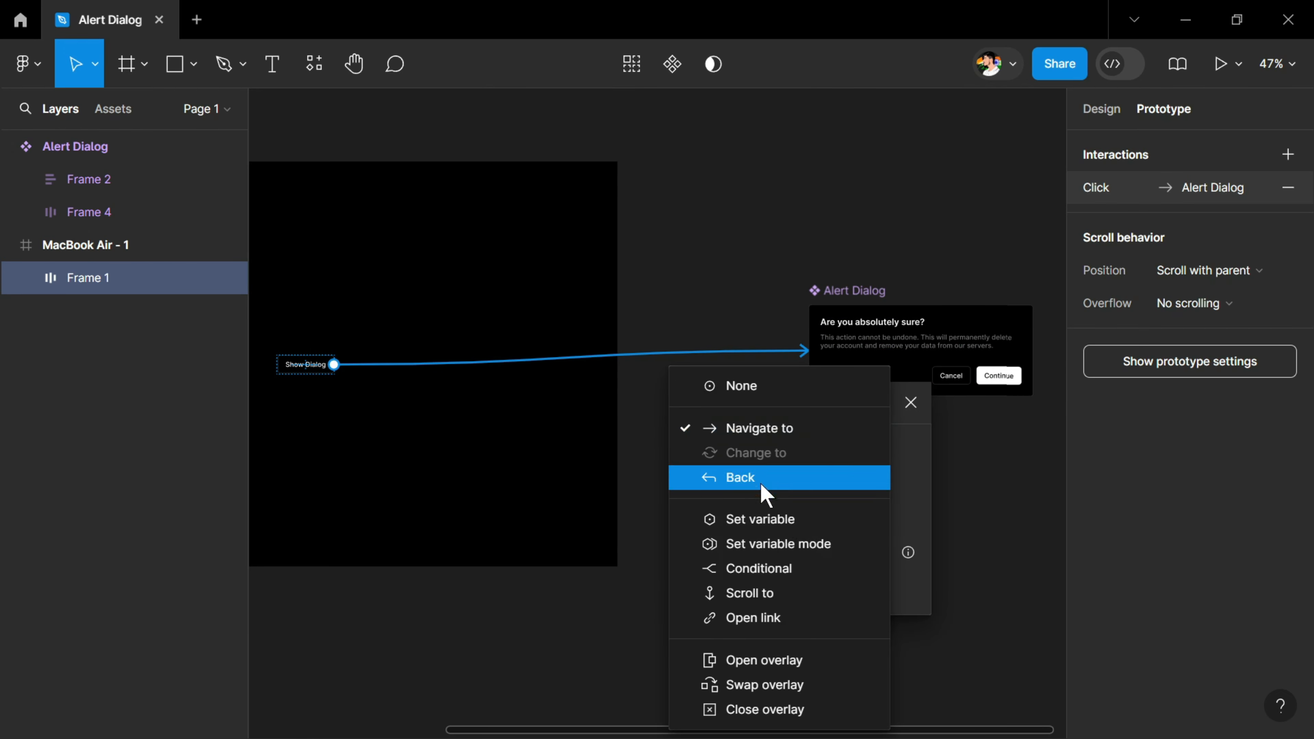
{"action": "left_click", "coordinate": [776, 658]}
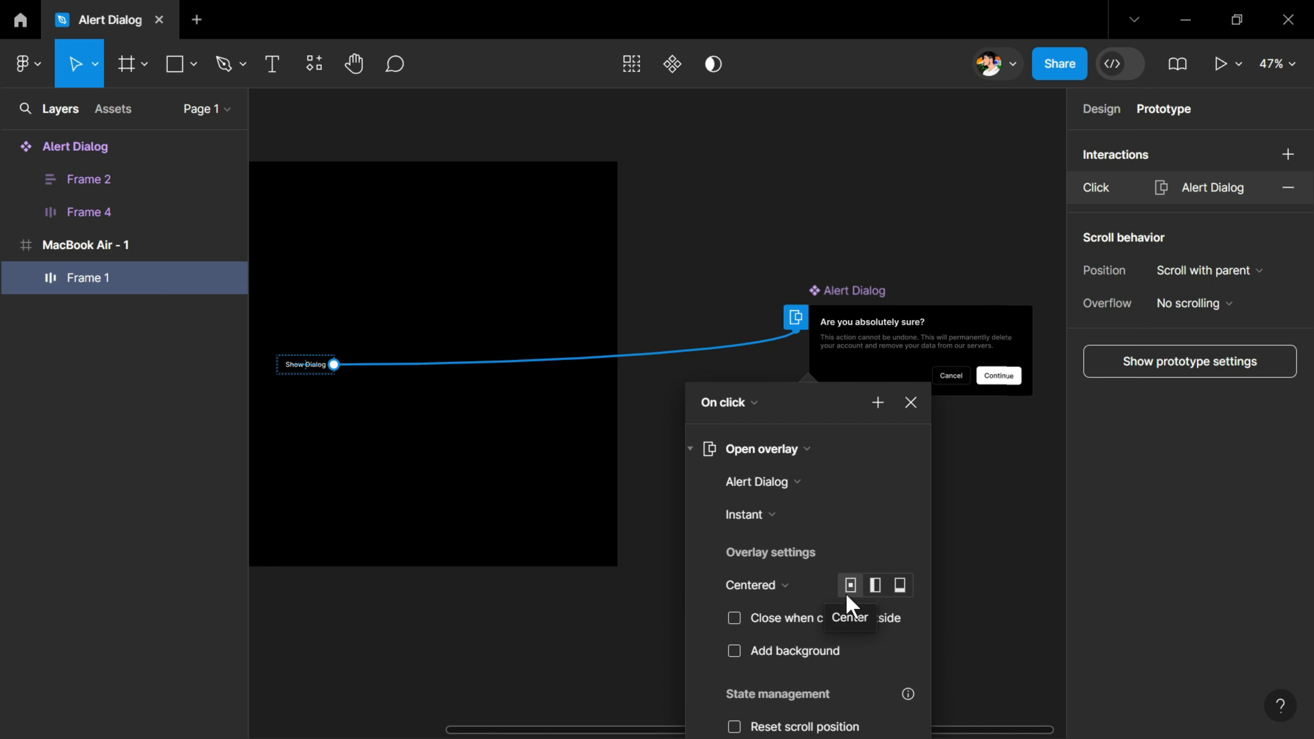
Make the overlay close when clicking outside and add a white (FFFFFF) background at 5% opacity behind it
{"action": "scroll", "coordinate": [735, 564], "scroll_direction": "down", "scroll_amount": 2}
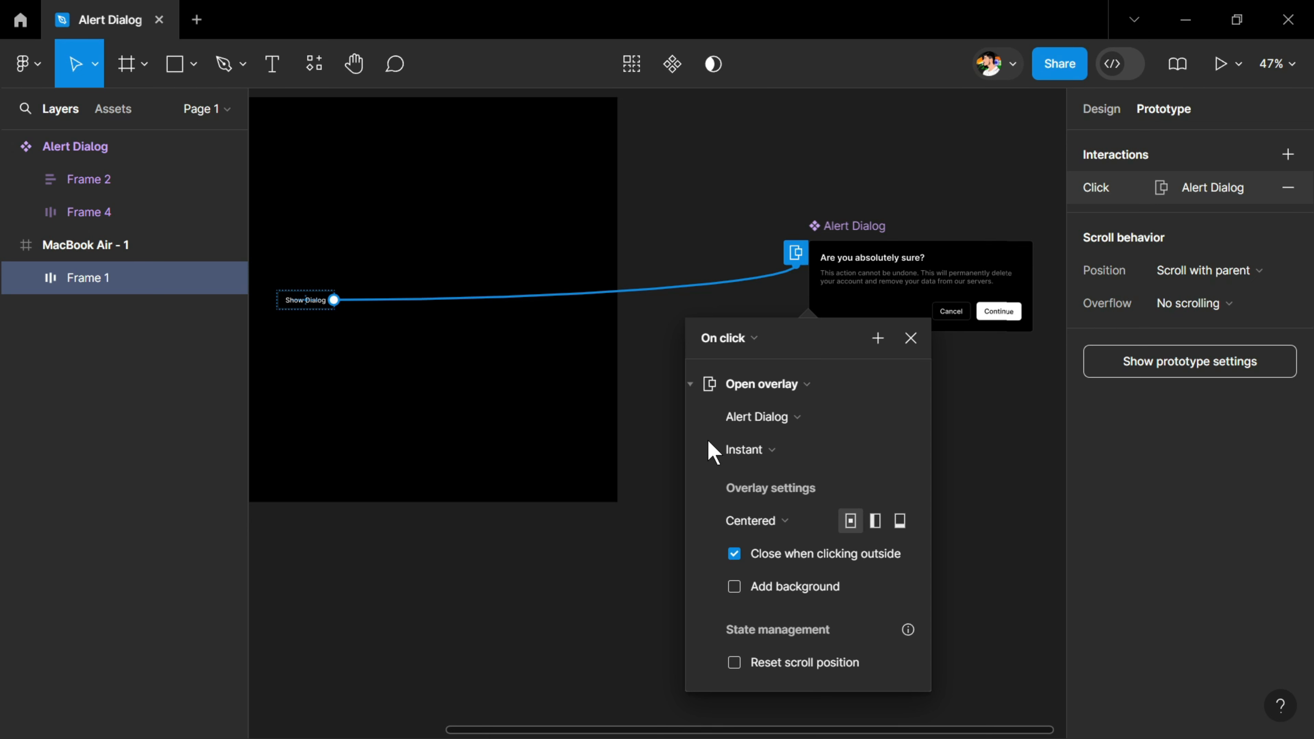
{"action": "left_click", "coordinate": [734, 587]}
{"action": "left_click", "coordinate": [782, 620]}
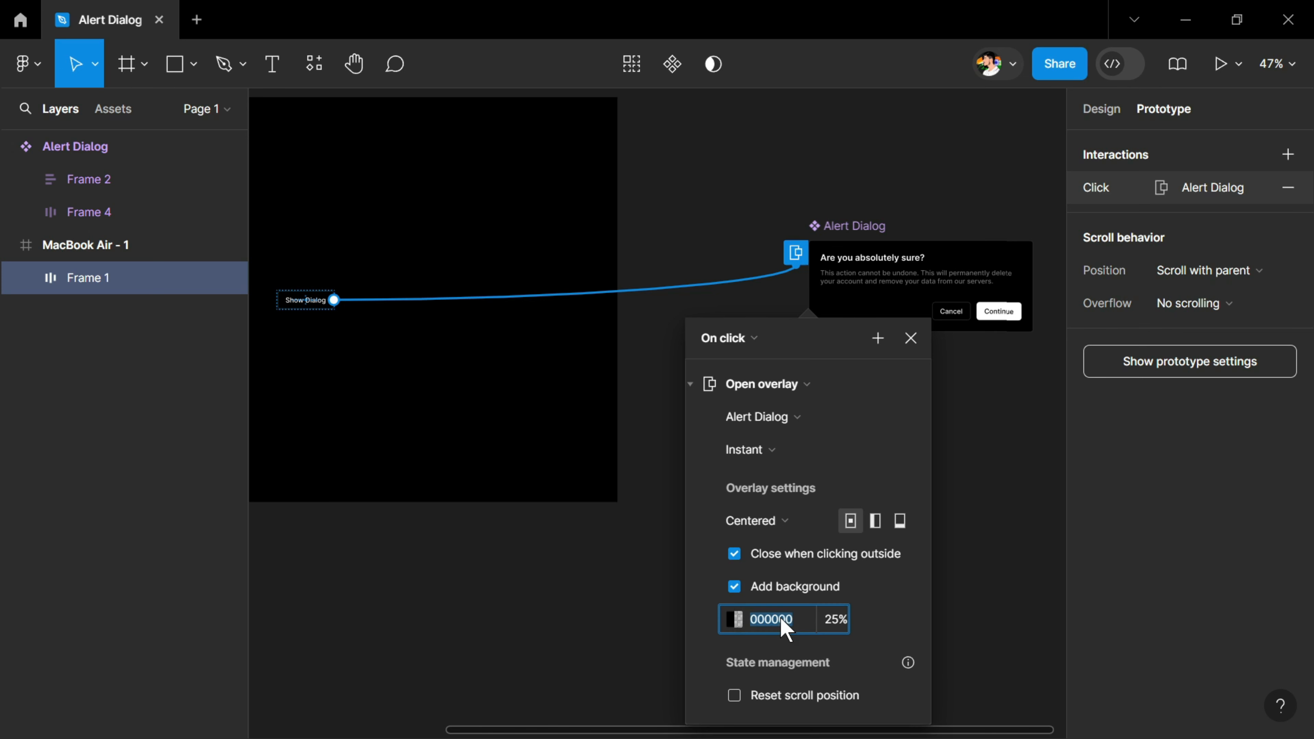
{"action": "type", "text": "f"}
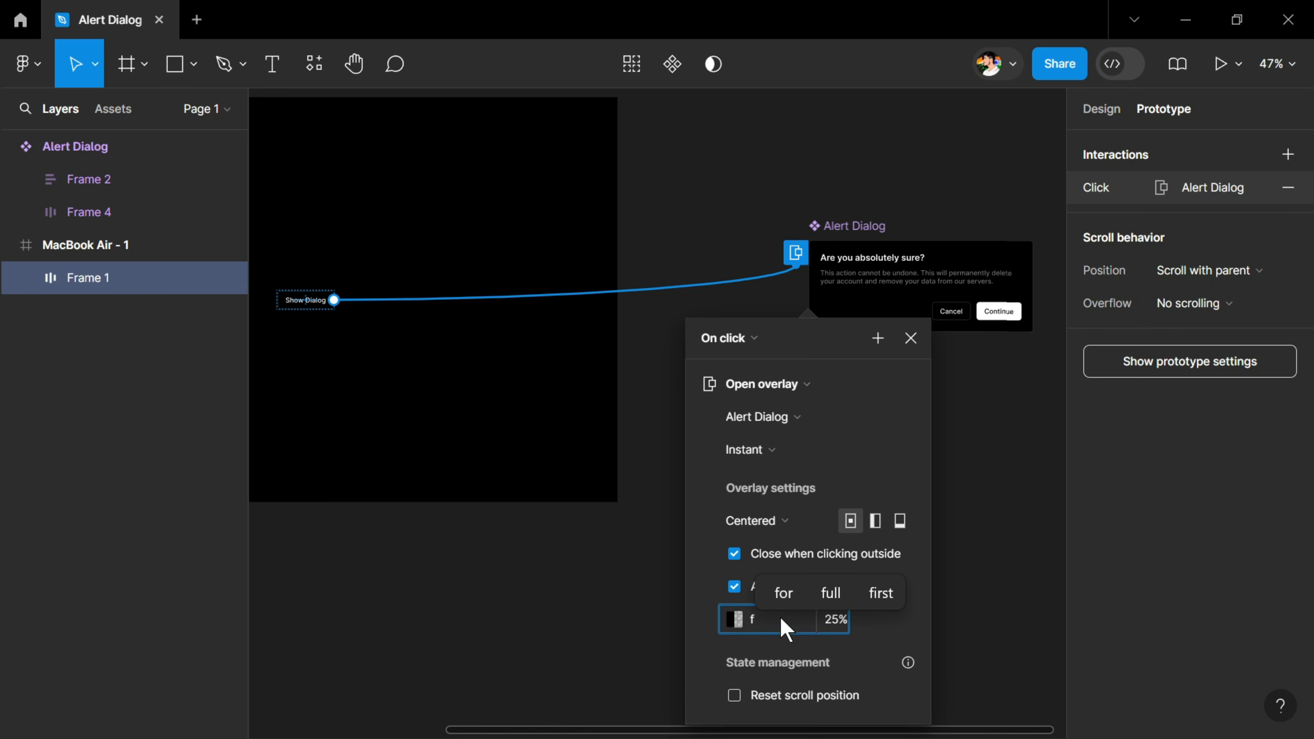
{"action": "key", "text": "Tab"}
{"action": "type", "text": "5"}
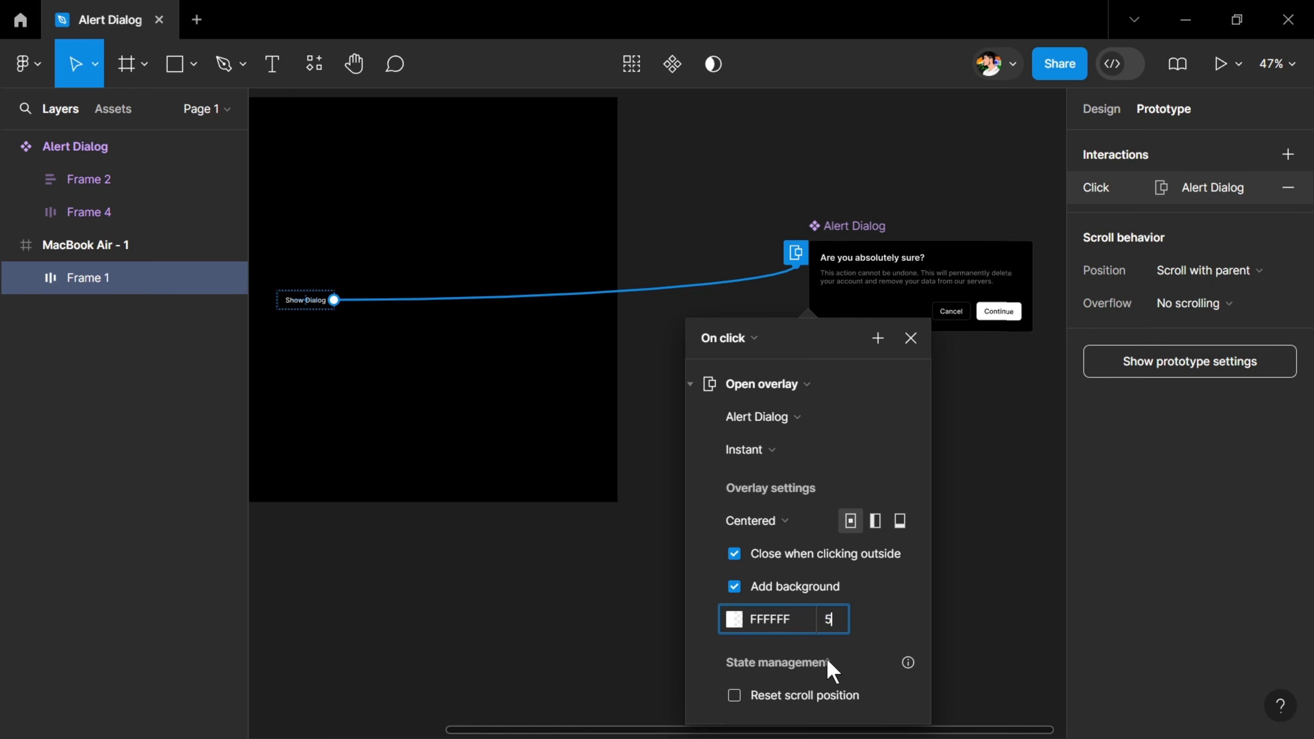
{"action": "key", "text": "Return"}
{"action": "scroll", "coordinate": [776, 577], "scroll_direction": "down", "scroll_amount": 1}
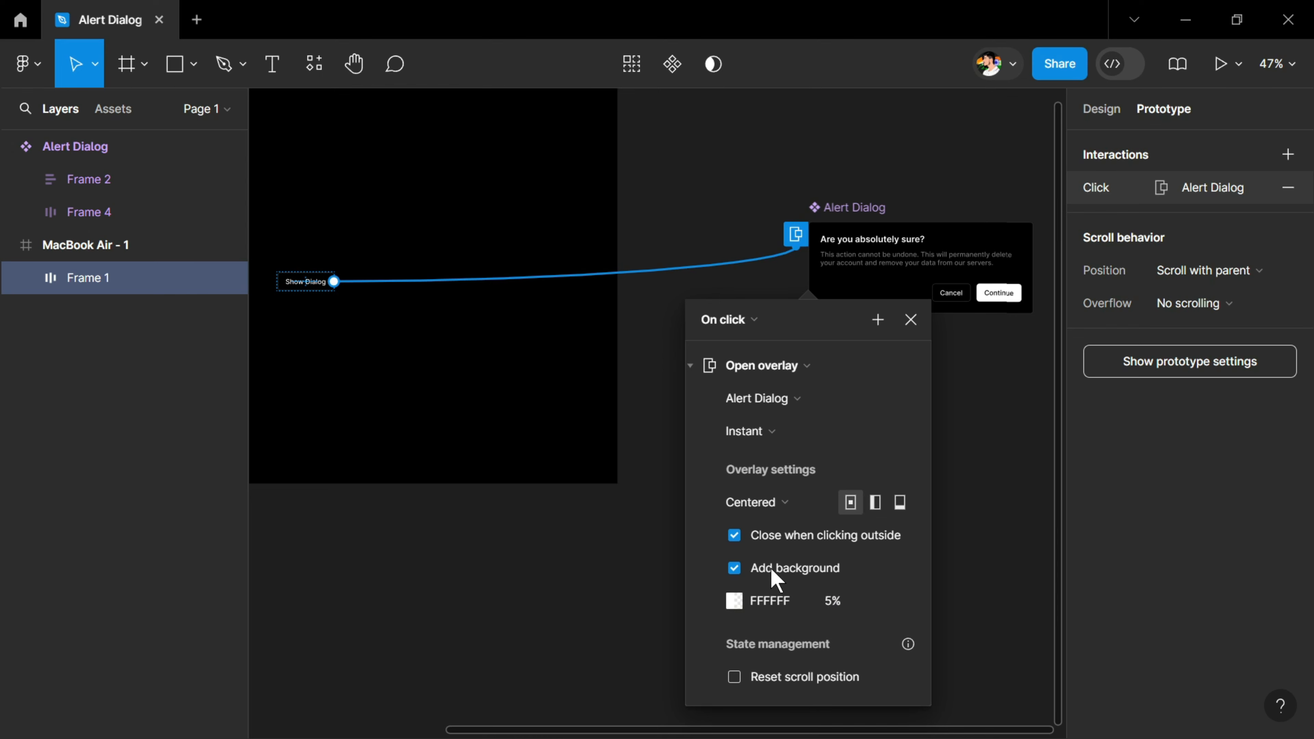
Present the prototype starting from the MacBook Air - 1 frame
{"action": "scroll", "coordinate": [774, 577], "scroll_direction": "down", "scroll_amount": 1}
{"action": "scroll", "coordinate": [773, 574], "scroll_direction": "down", "scroll_amount": 3, "text": "ctrl"}
{"action": "left_click", "coordinate": [538, 547]}
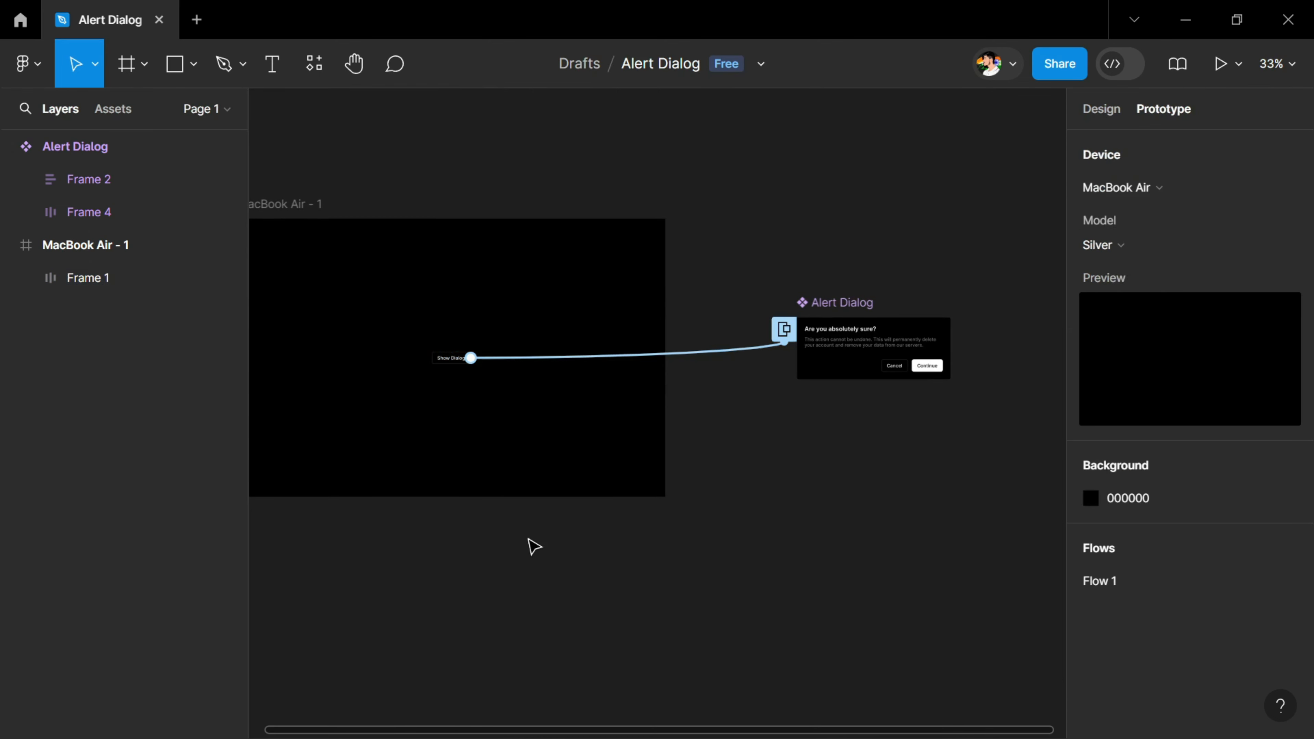
{"action": "scroll", "coordinate": [512, 440], "scroll_direction": "left", "scroll_amount": 5}
{"action": "left_click", "coordinate": [508, 332]}
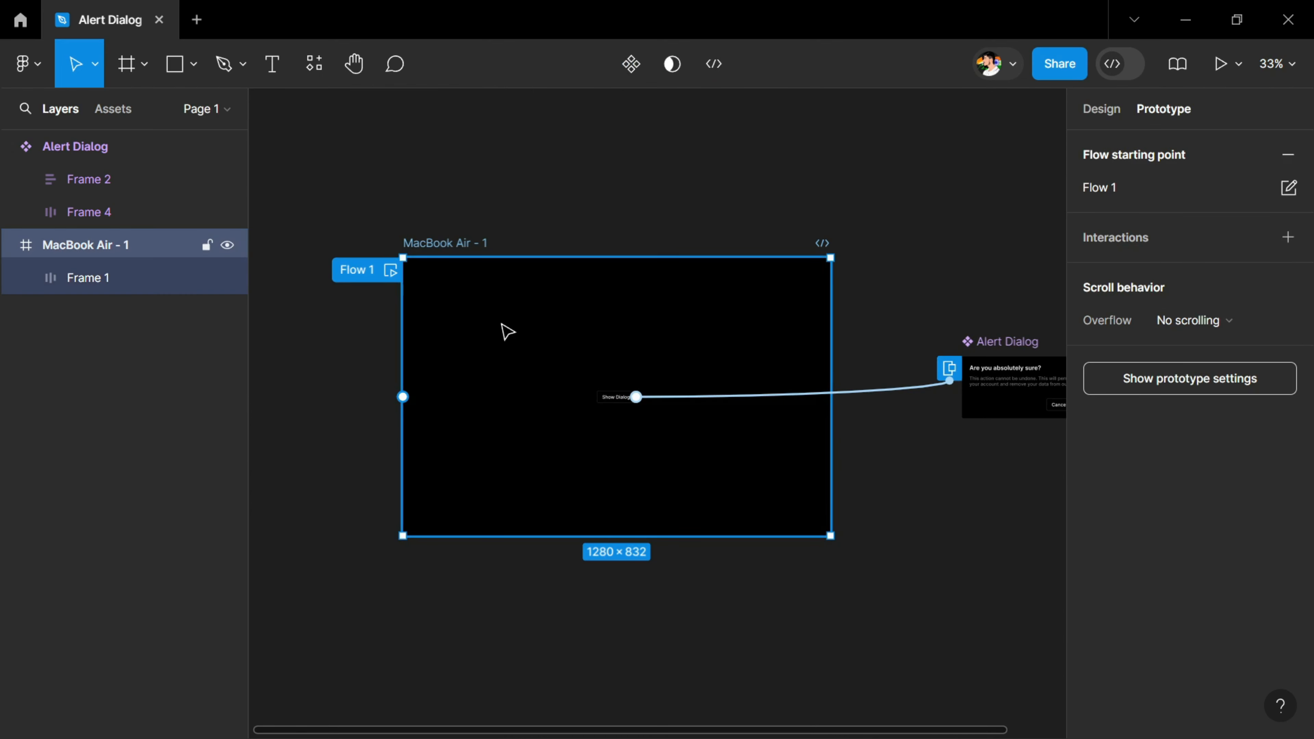
{"action": "key", "text": "ctrl+alt+Return"}
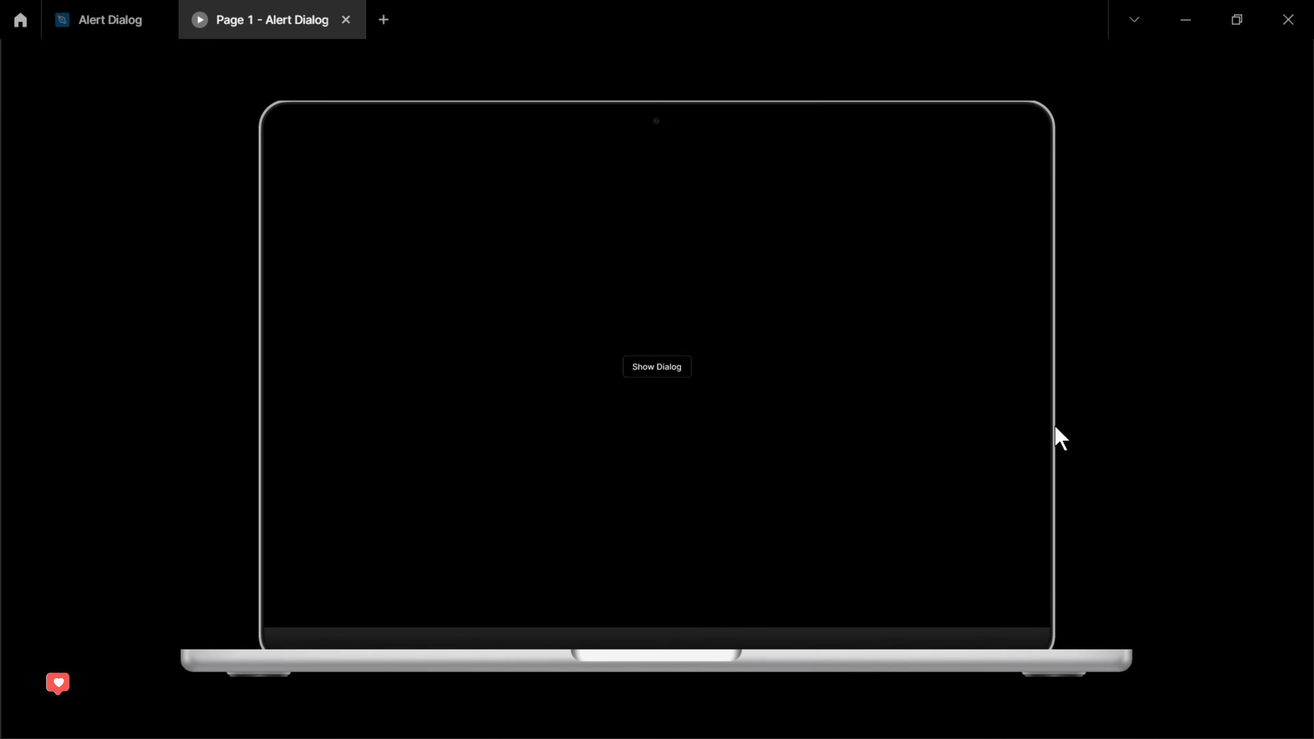
Return to the Alert Dialog design file and set the prototype device to None
{"action": "left_click", "coordinate": [114, 31]}
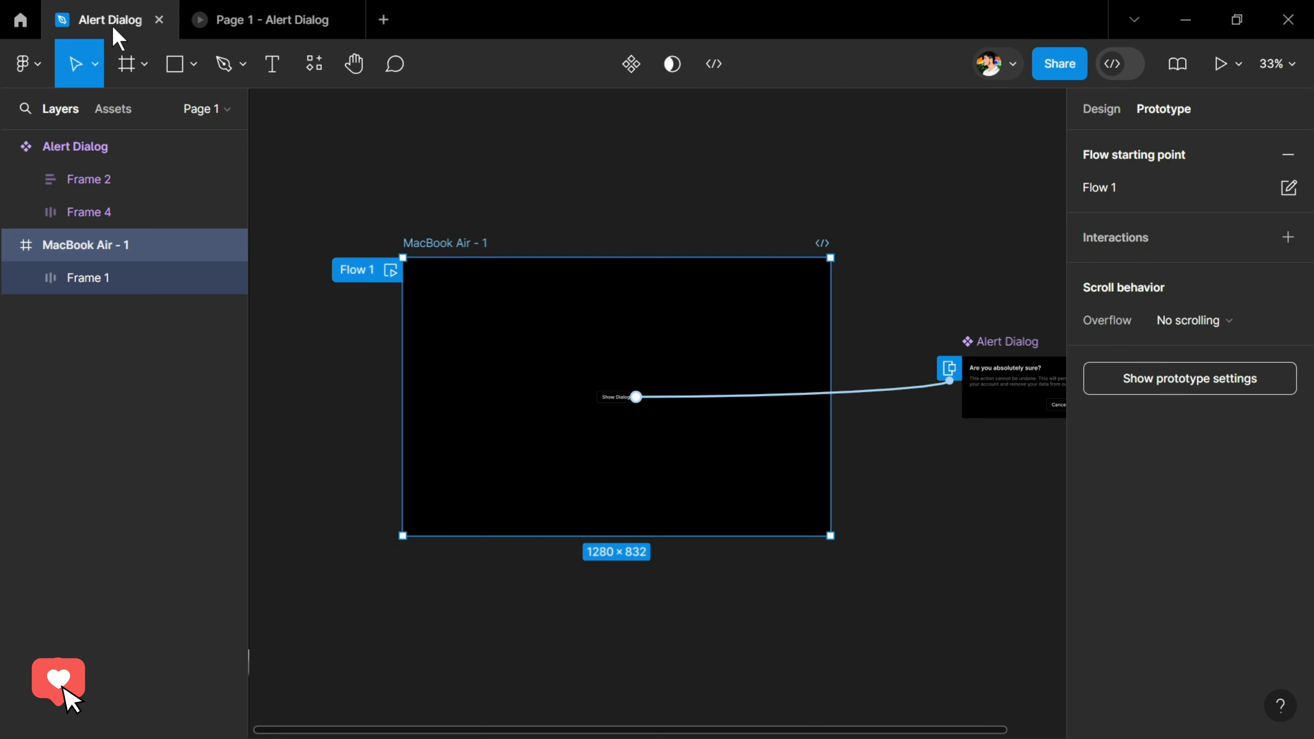
{"action": "left_click", "coordinate": [1218, 391]}
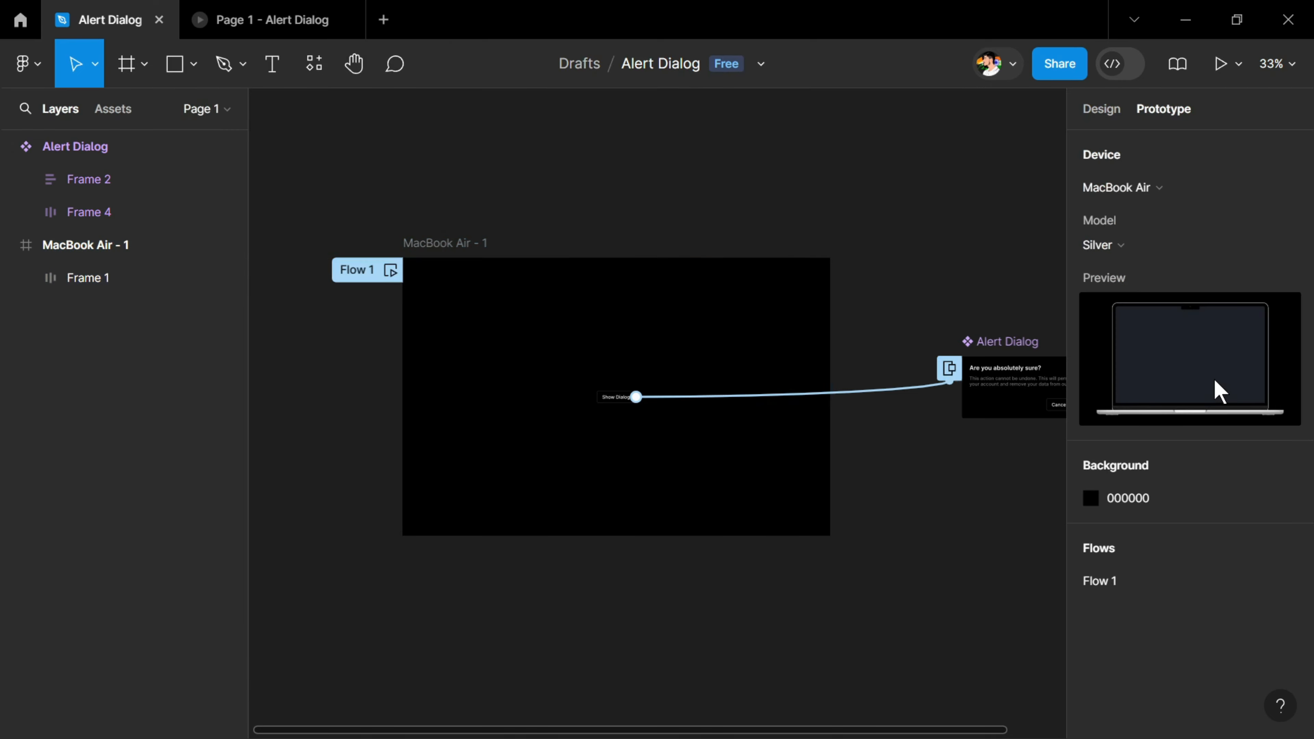
{"action": "left_click", "coordinate": [1147, 191]}
{"action": "scroll", "coordinate": [1158, 207], "scroll_direction": "up", "scroll_amount": 10}
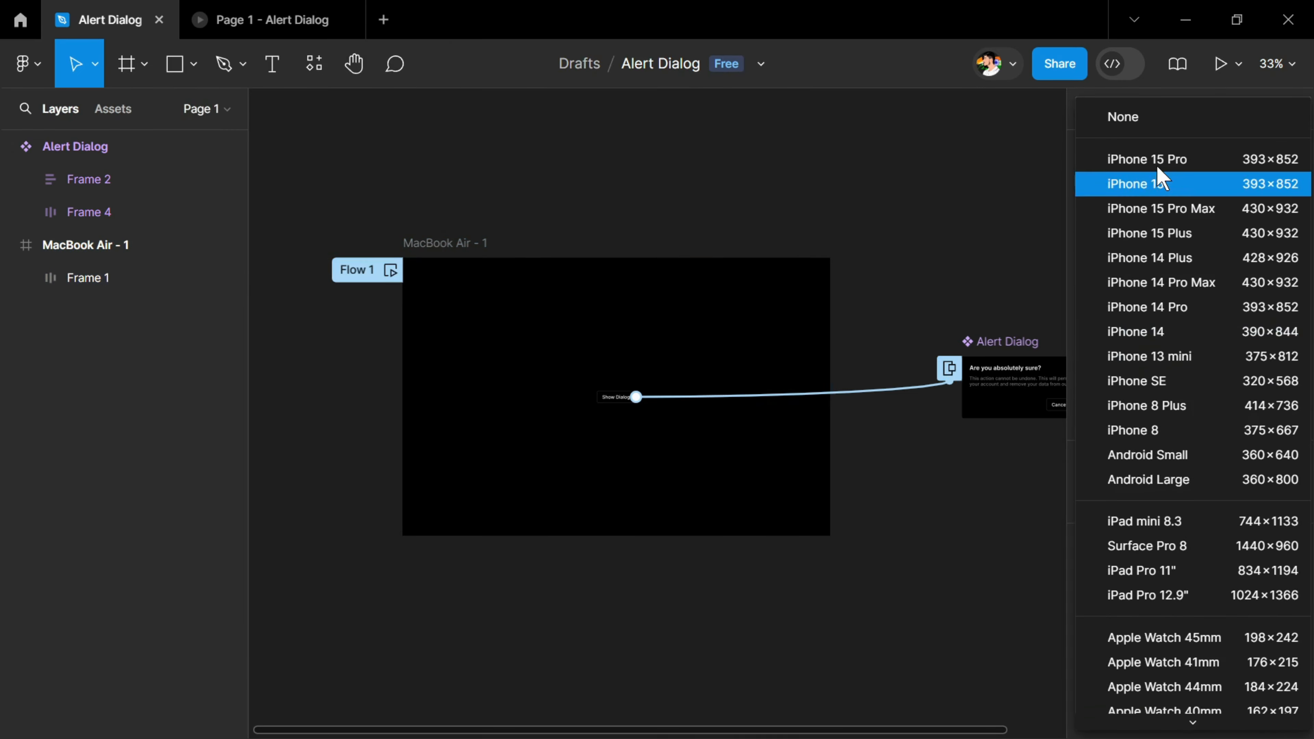
{"action": "left_click", "coordinate": [1170, 129]}
Test the overlay in the presentation by opening it with Show Dialog, dismissing it from outside the dialog, and opening it again
{"action": "left_click", "coordinate": [288, 21]}
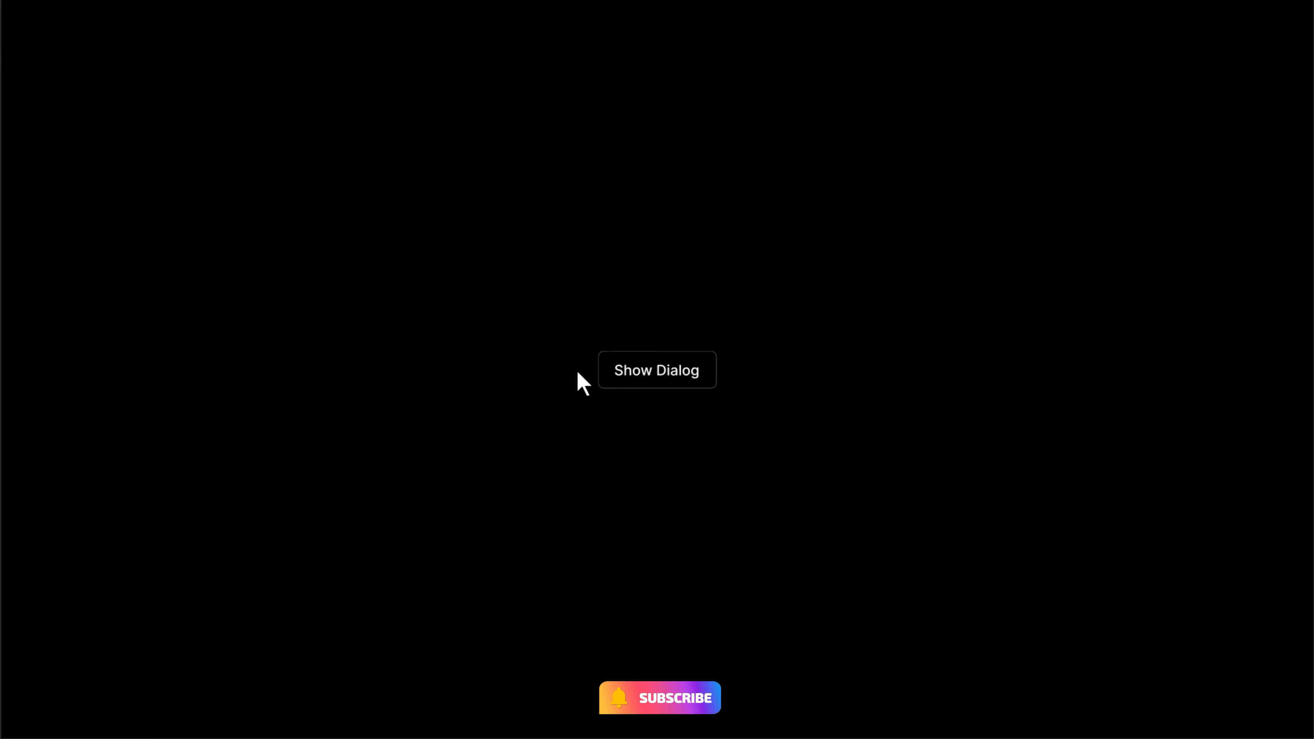
{"action": "left_click", "coordinate": [617, 379]}
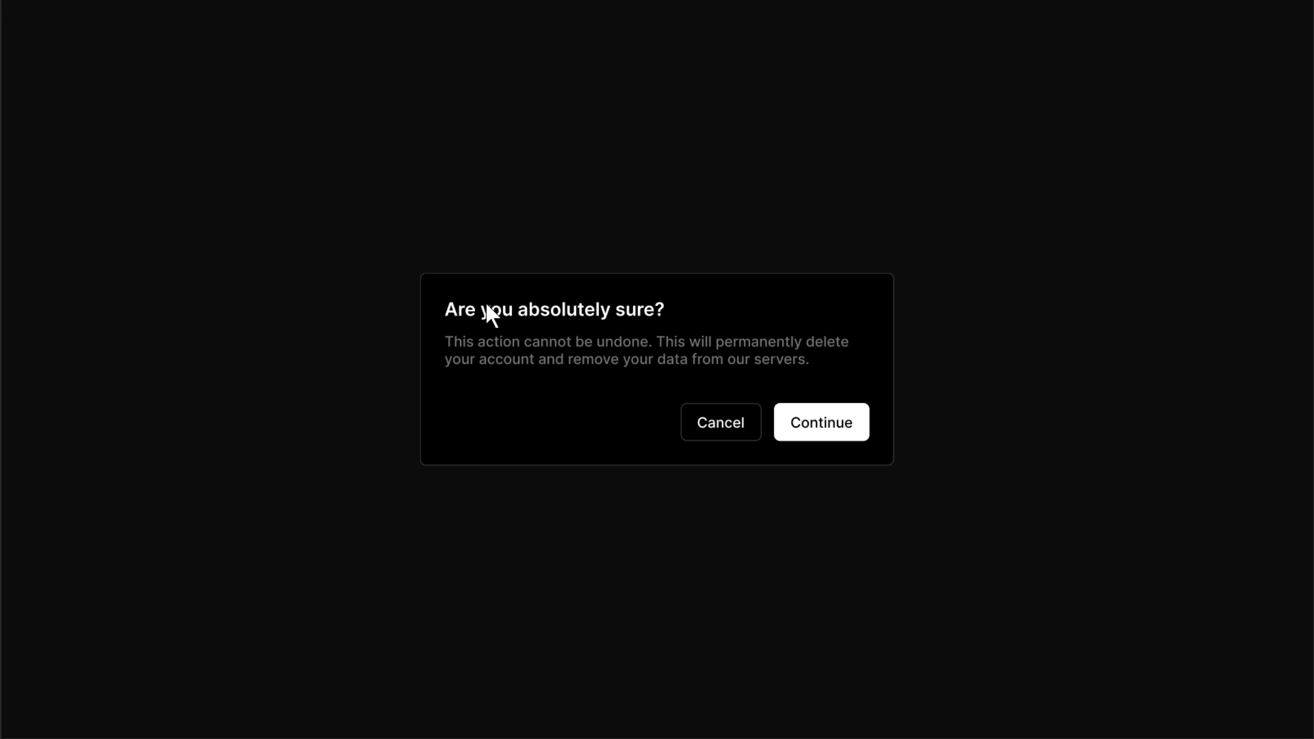
{"action": "left_click", "coordinate": [647, 516]}
{"action": "left_click", "coordinate": [650, 375]}
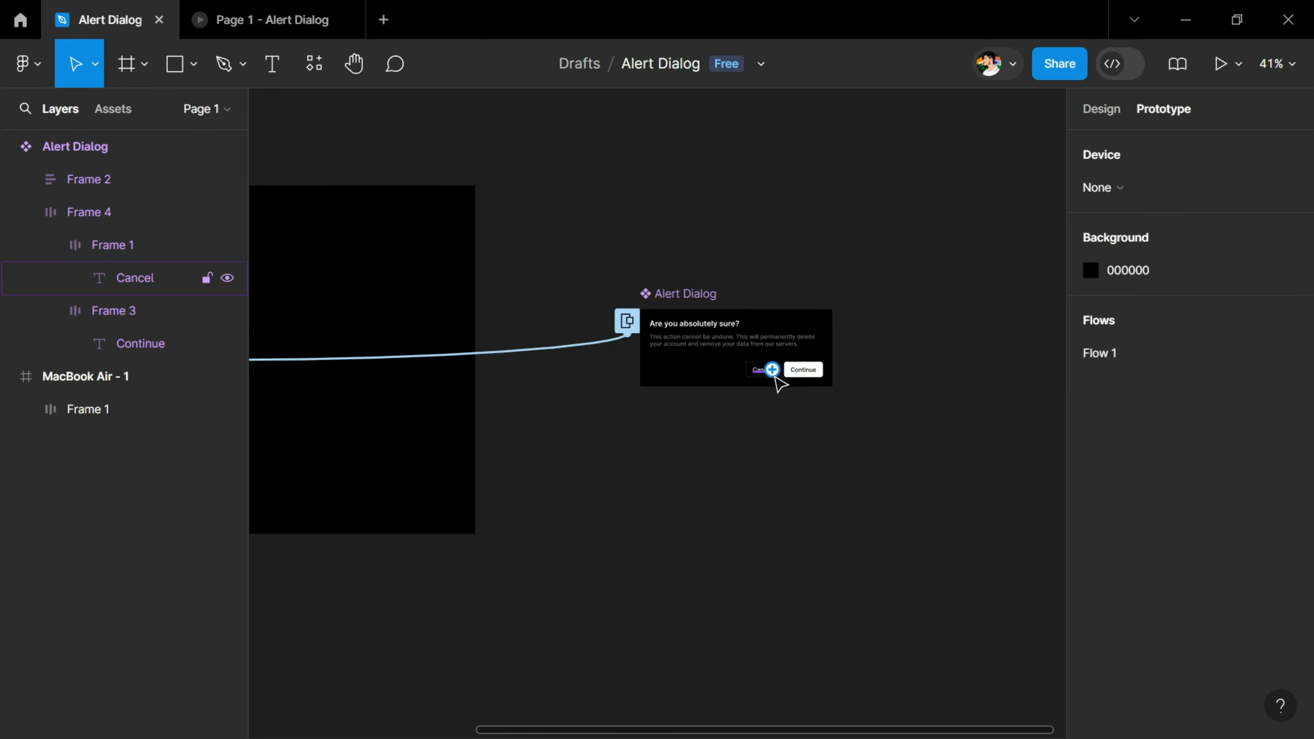
Connect the Cancel button in the Alert Dialog component to the MacBook Air - 1 frame with an on-click, instant Navigate to interaction
{"action": "scroll", "coordinate": [773, 379], "scroll_direction": "up", "scroll_amount": 5}
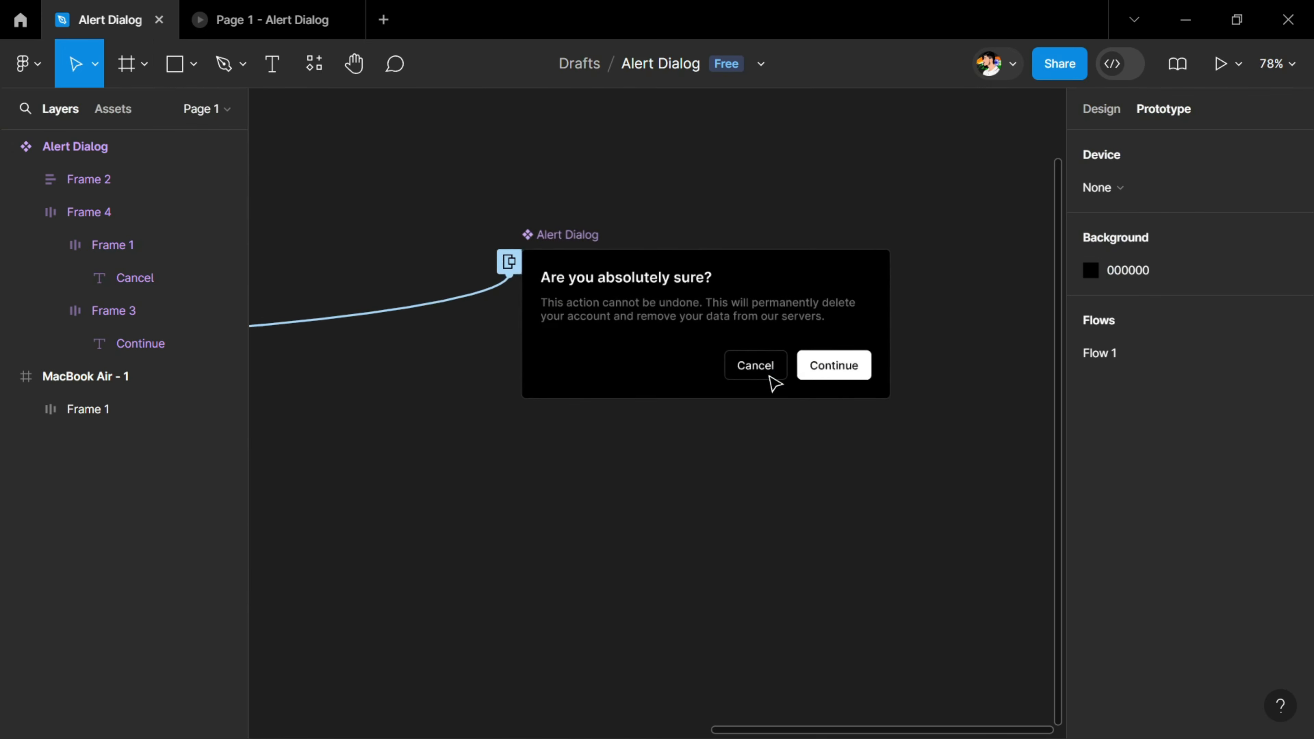
{"action": "left_click", "coordinate": [773, 383]}
{"action": "scroll", "coordinate": [773, 383], "scroll_direction": "down", "scroll_amount": 3}
{"action": "left_click_drag", "start_coordinate": [740, 366], "coordinate": [702, 460]}
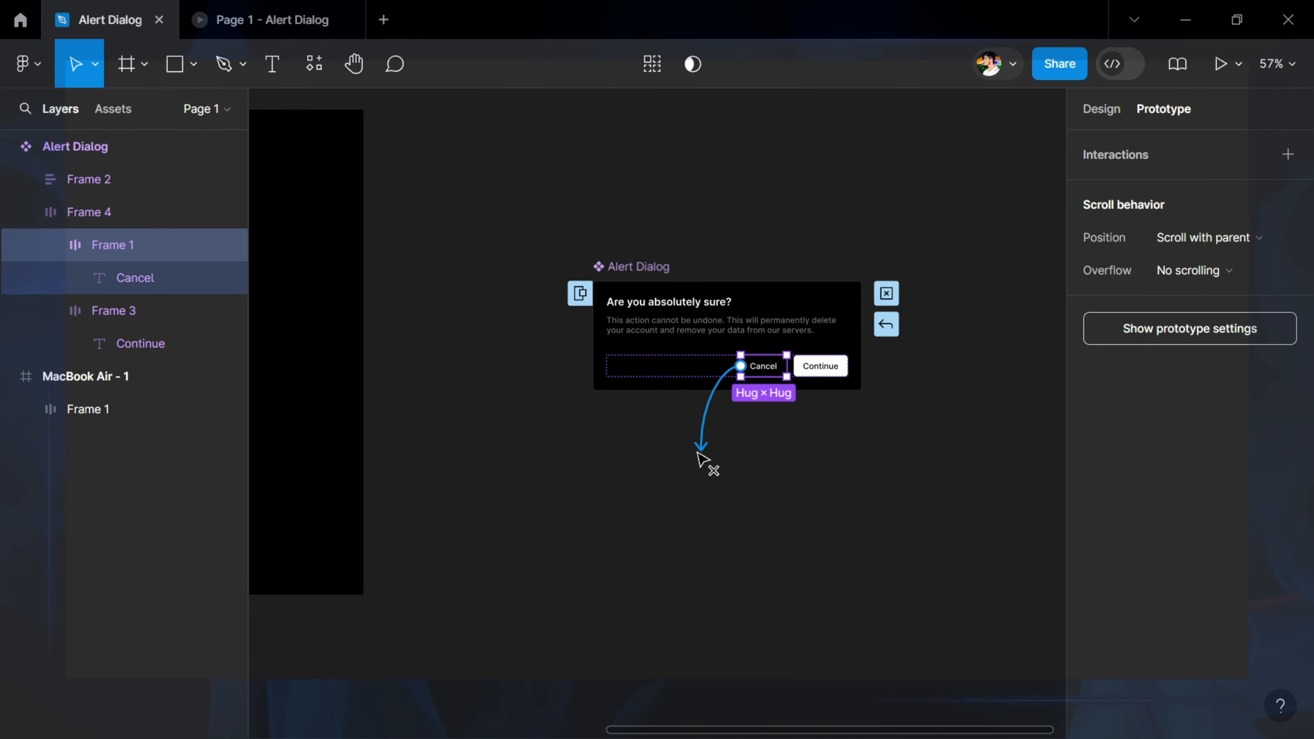
{"action": "left_click_drag", "start_coordinate": [575, 450], "coordinate": [351, 412]}
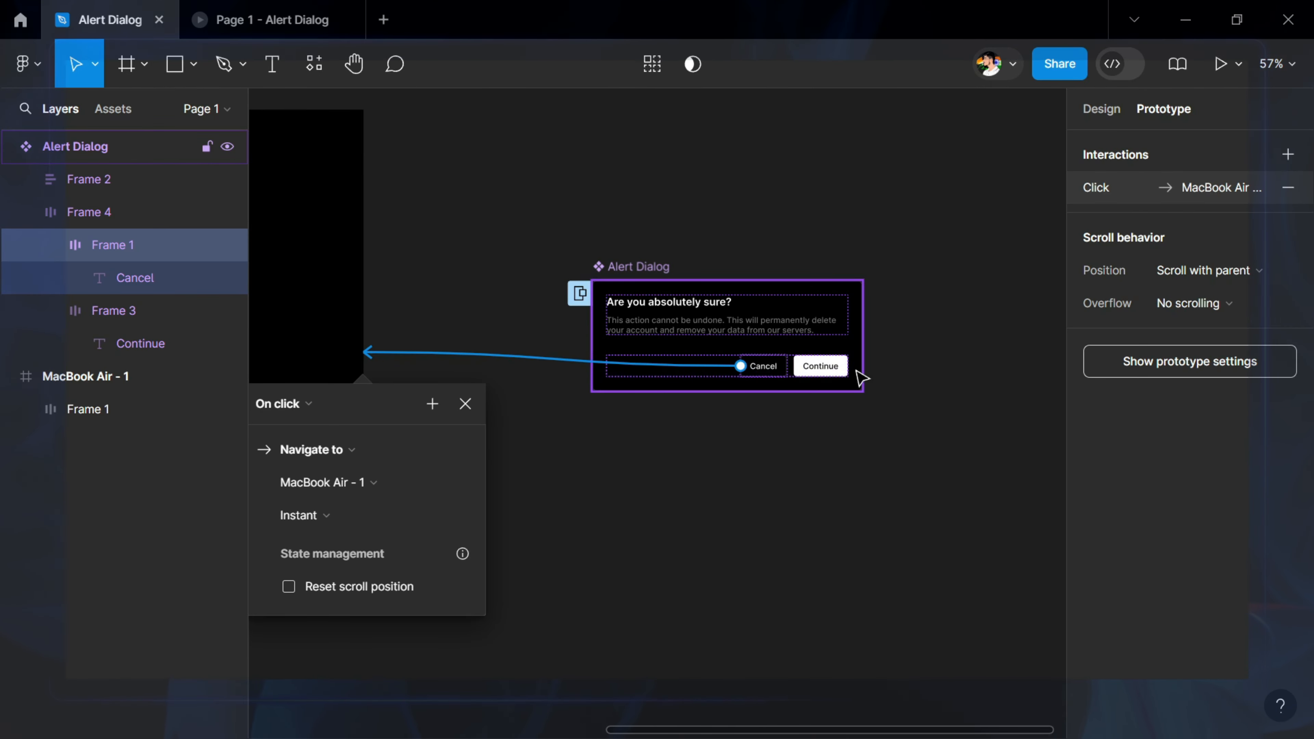
Connect the Continue button in the Alert Dialog component to the MacBook Air - 1 frame with a prototype interaction
{"action": "left_click", "coordinate": [823, 378]}
{"action": "left_click_drag", "start_coordinate": [849, 366], "coordinate": [629, 382]}
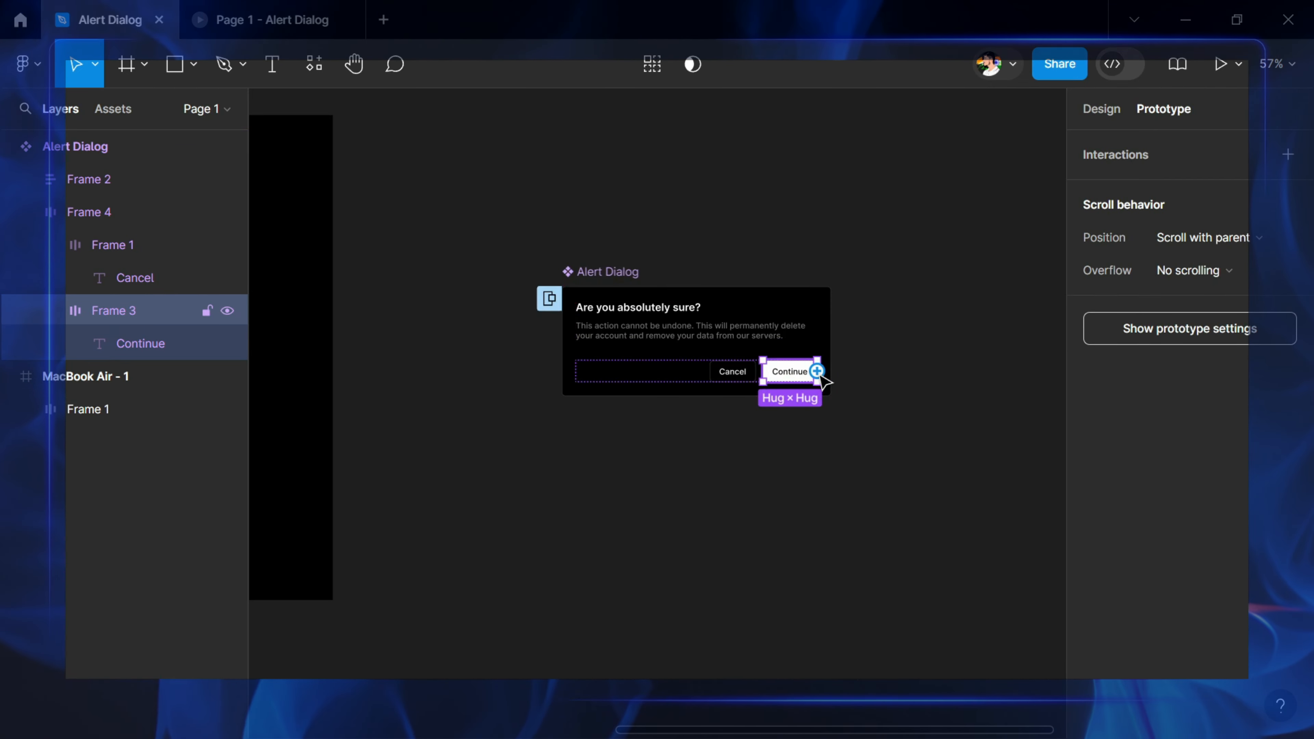
{"action": "left_click_drag", "start_coordinate": [816, 371], "coordinate": [321, 420]}
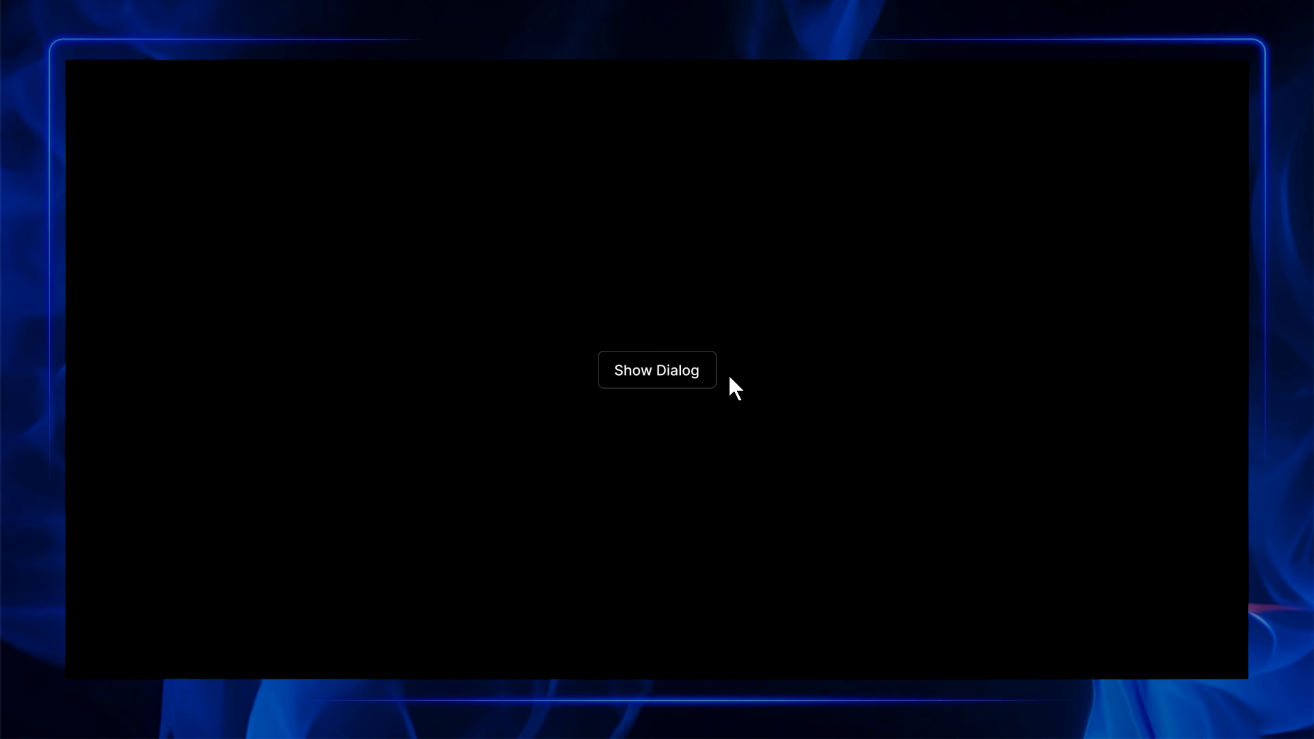
Test the running prototype by opening the alert with Show Dialog and choosing Continue
{"action": "left_click", "coordinate": [690, 379]}
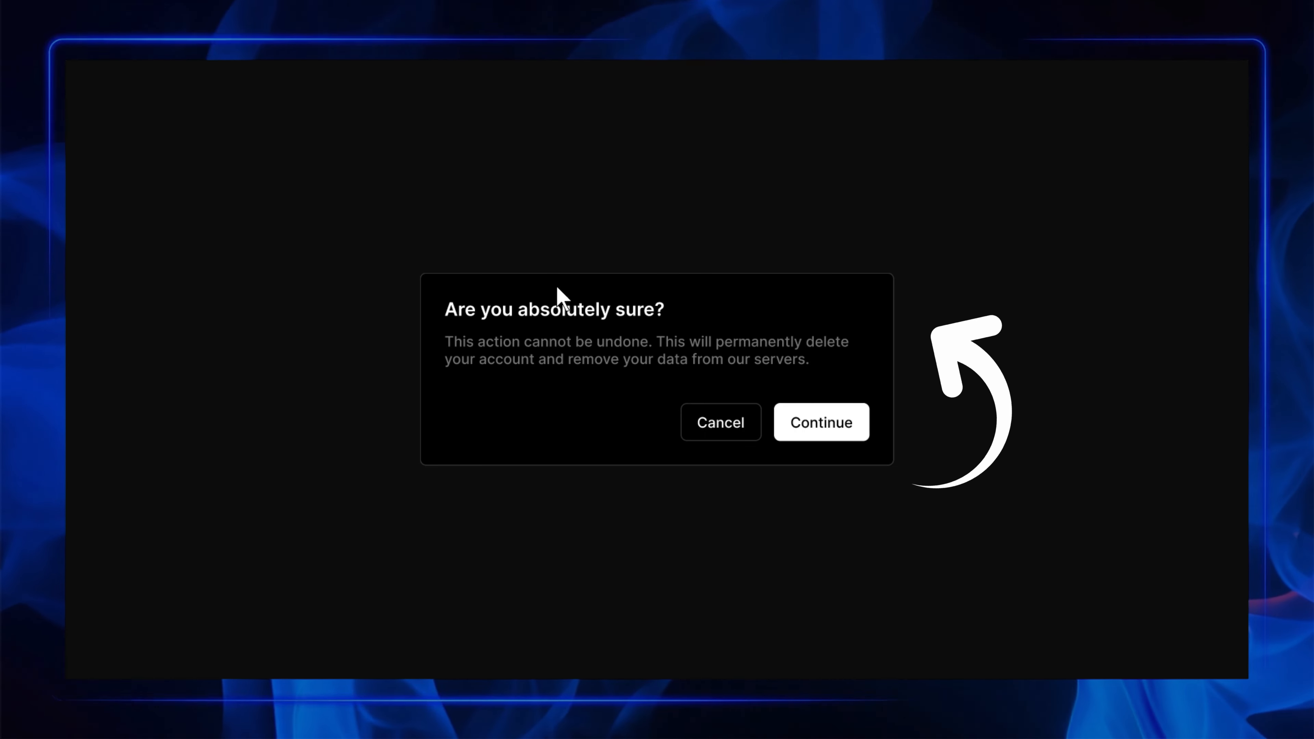
{"action": "left_click", "coordinate": [825, 435]}
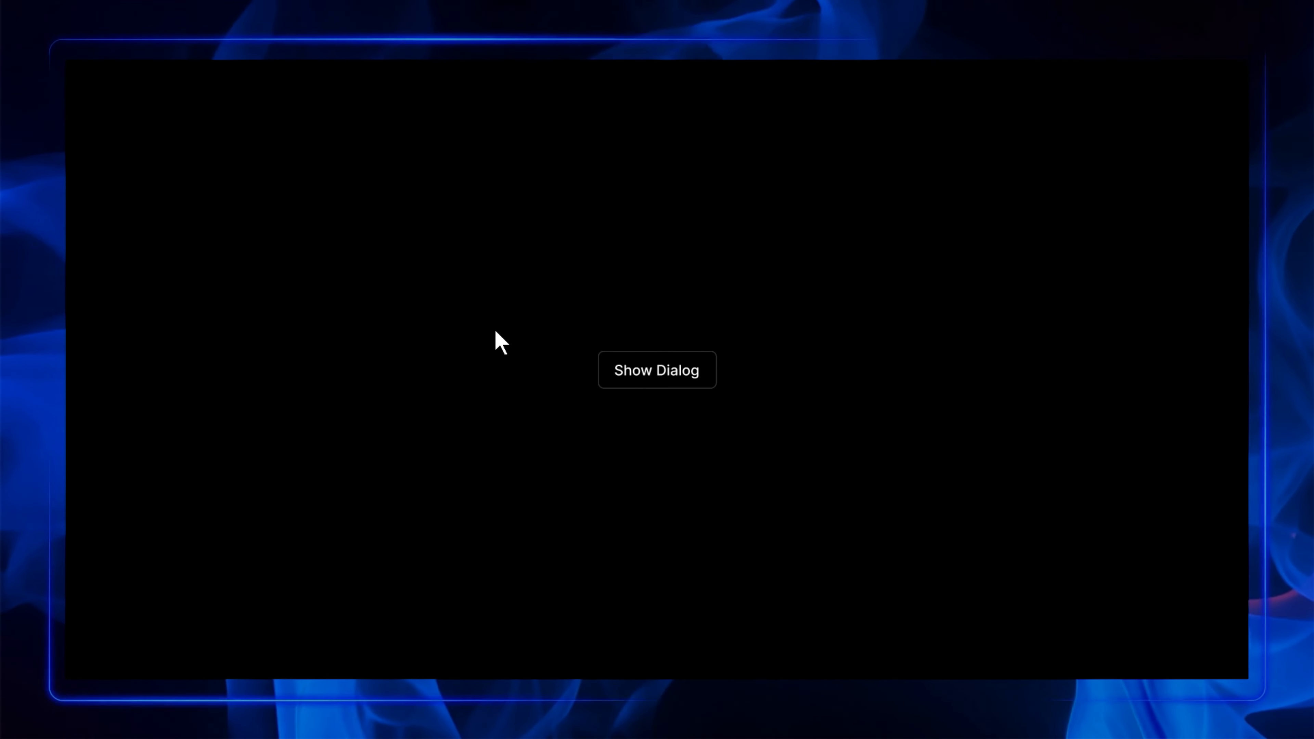